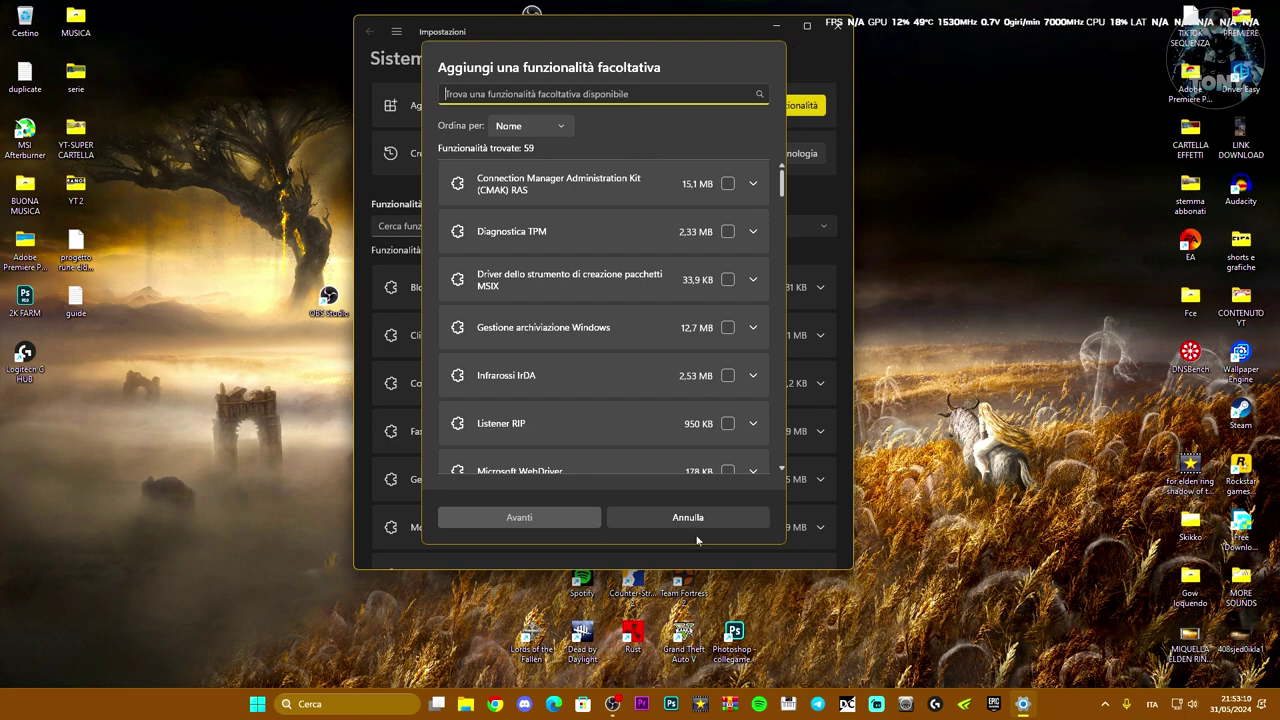
Leave the add-feature dialog and check the details of Gestione stampa among the added optional features.
left_click(676, 518)
scroll(587, 335, "down", 4)
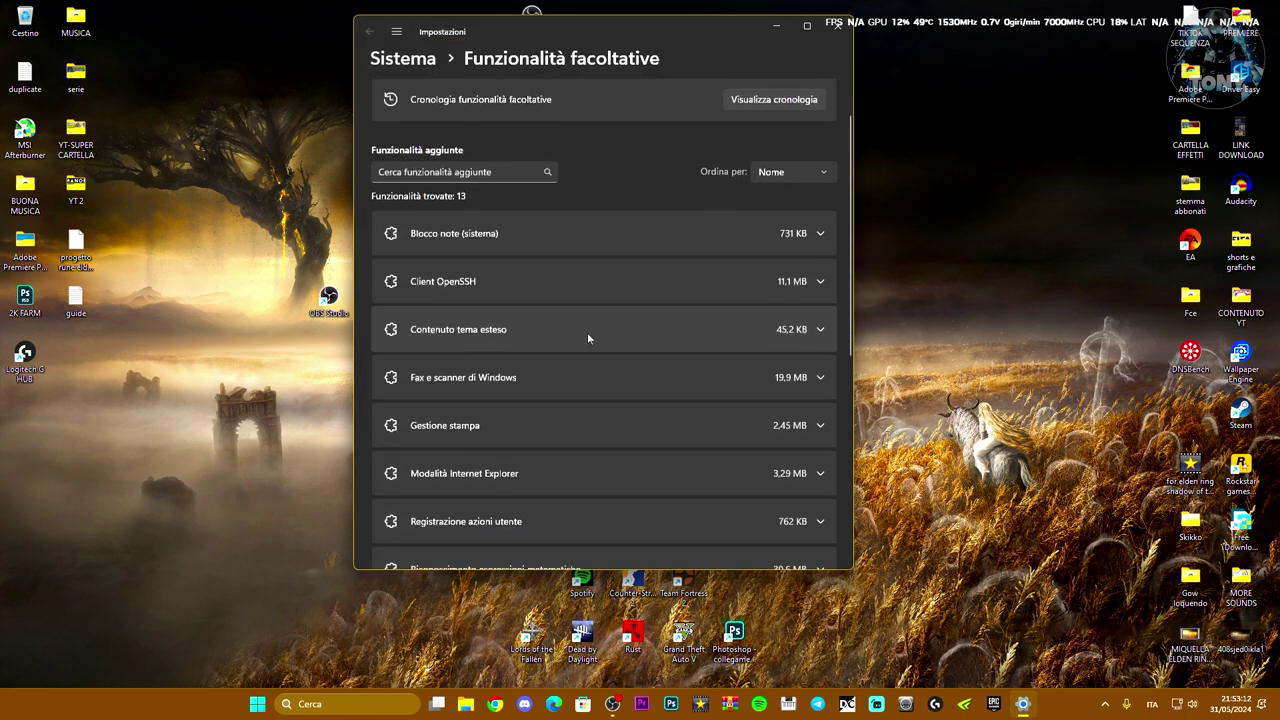
scroll(587, 335, "up", 2)
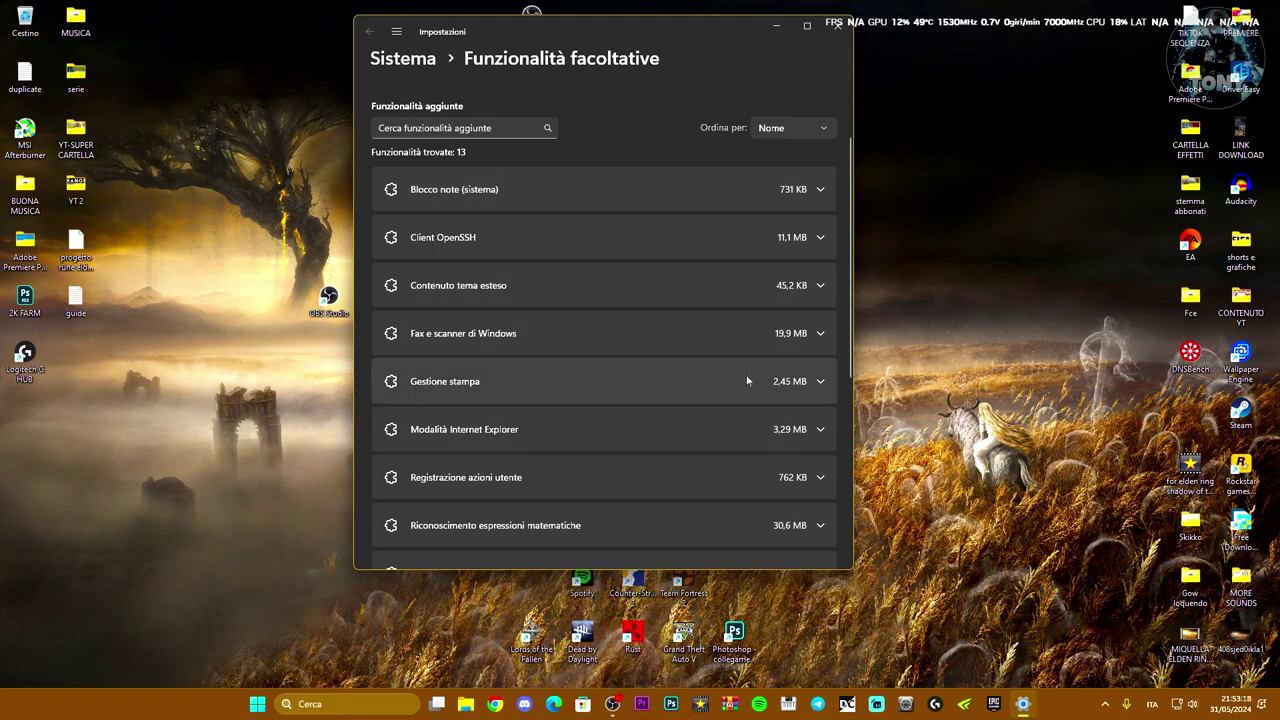
left_click(815, 381)
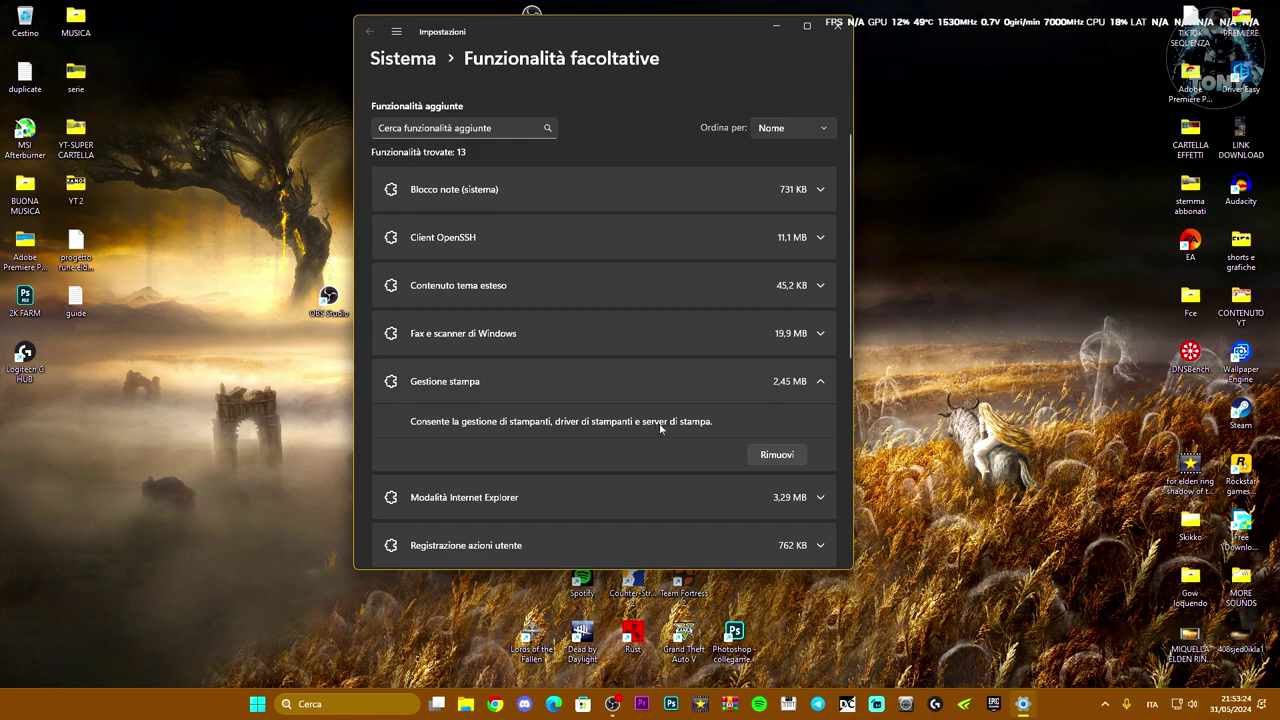
left_click(809, 384)
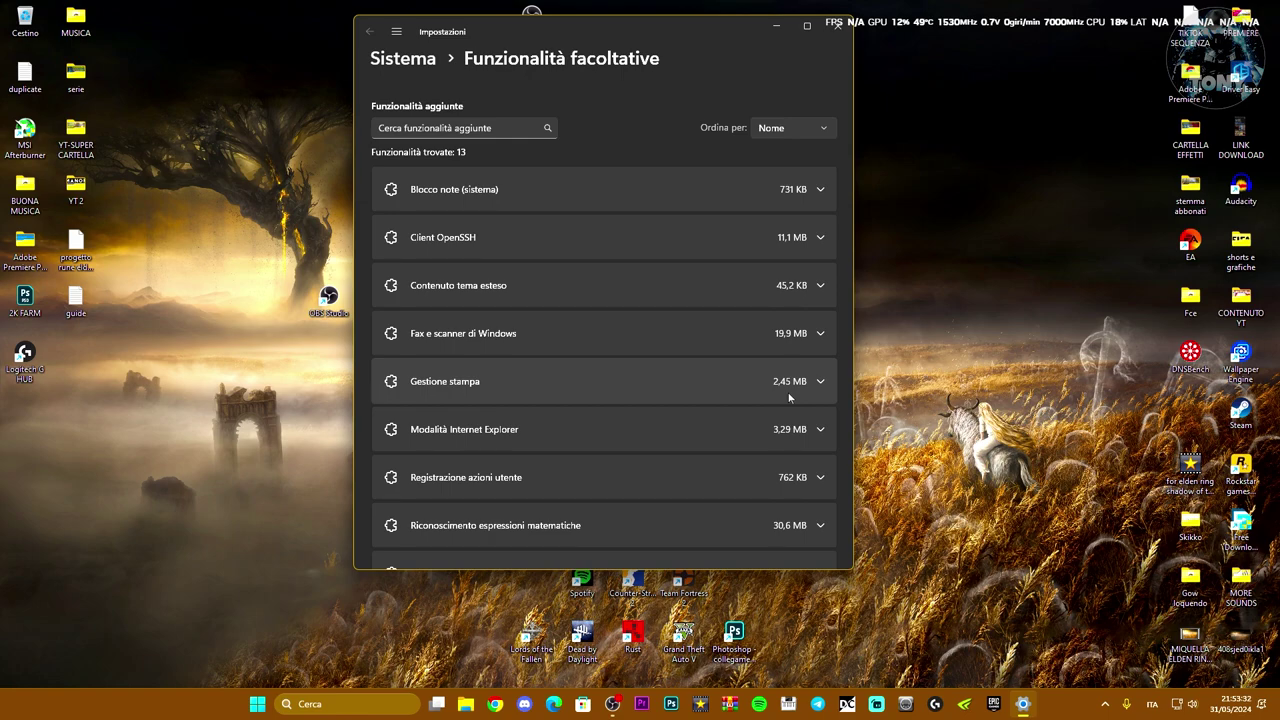
Search the available optional features for "gestione stampante", then dismiss the add-feature dialog without adding anything.
scroll(789, 397, "up", 2)
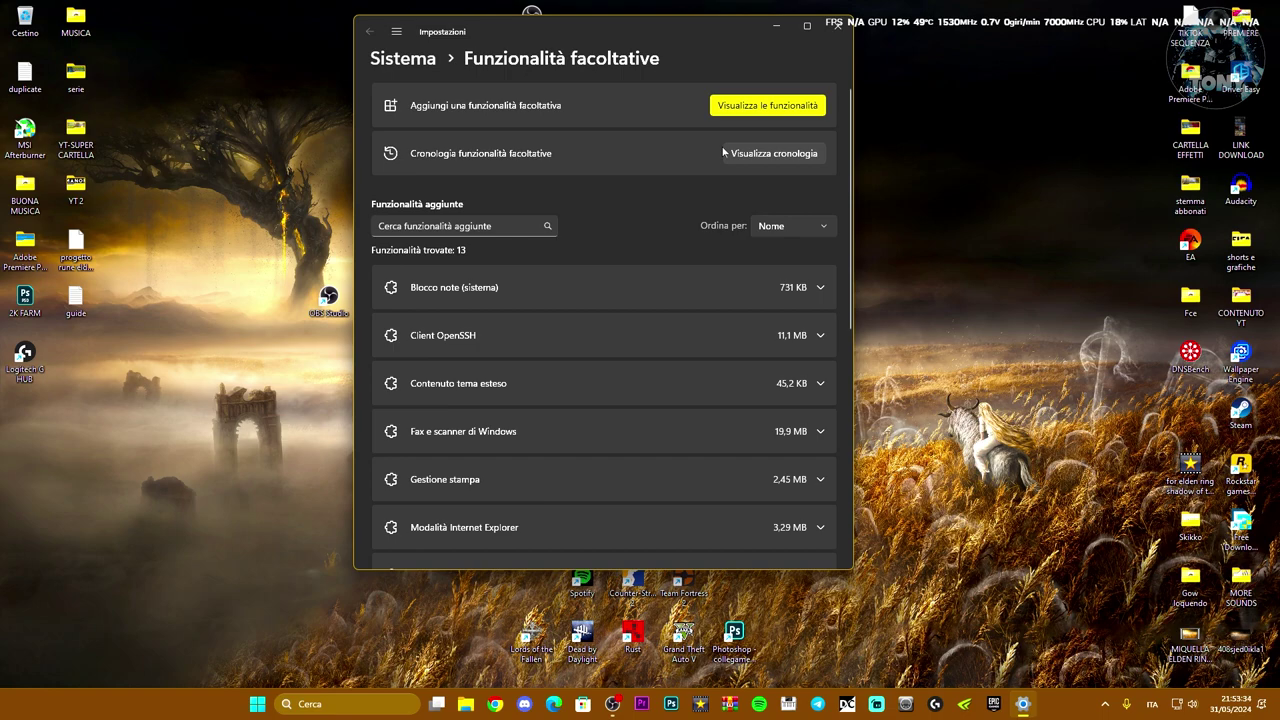
left_click(754, 112)
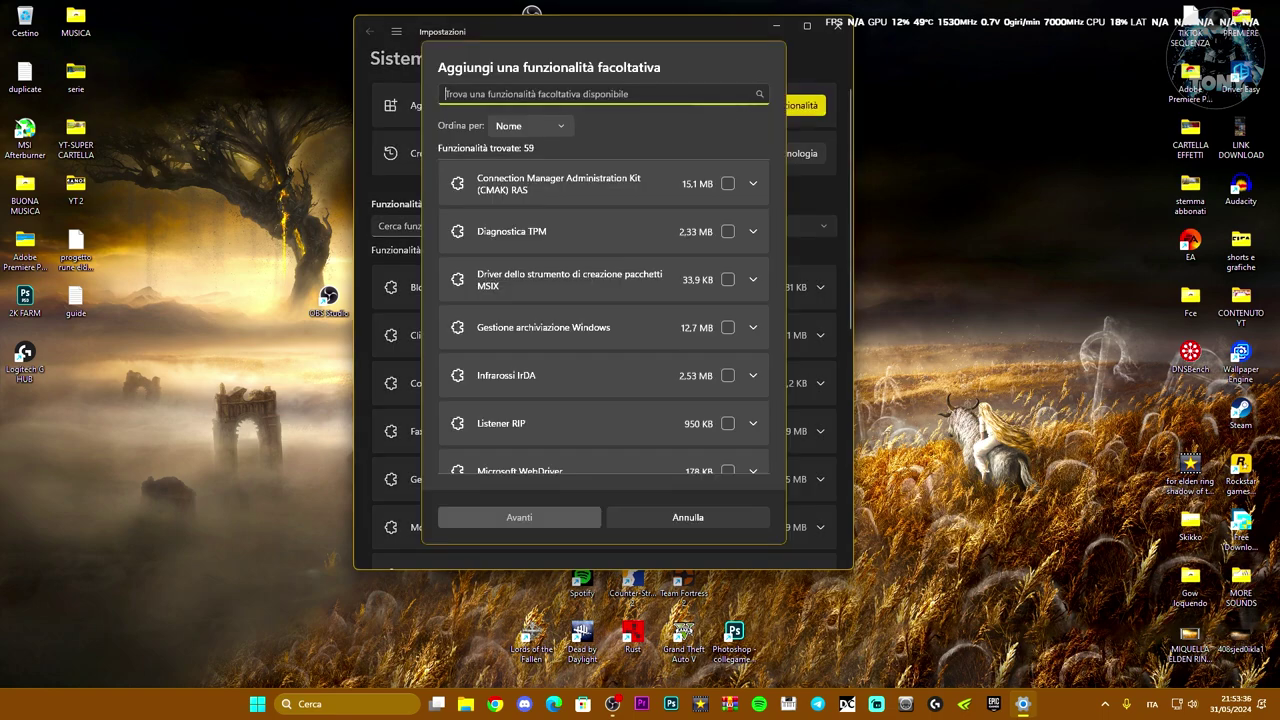
type("ges")
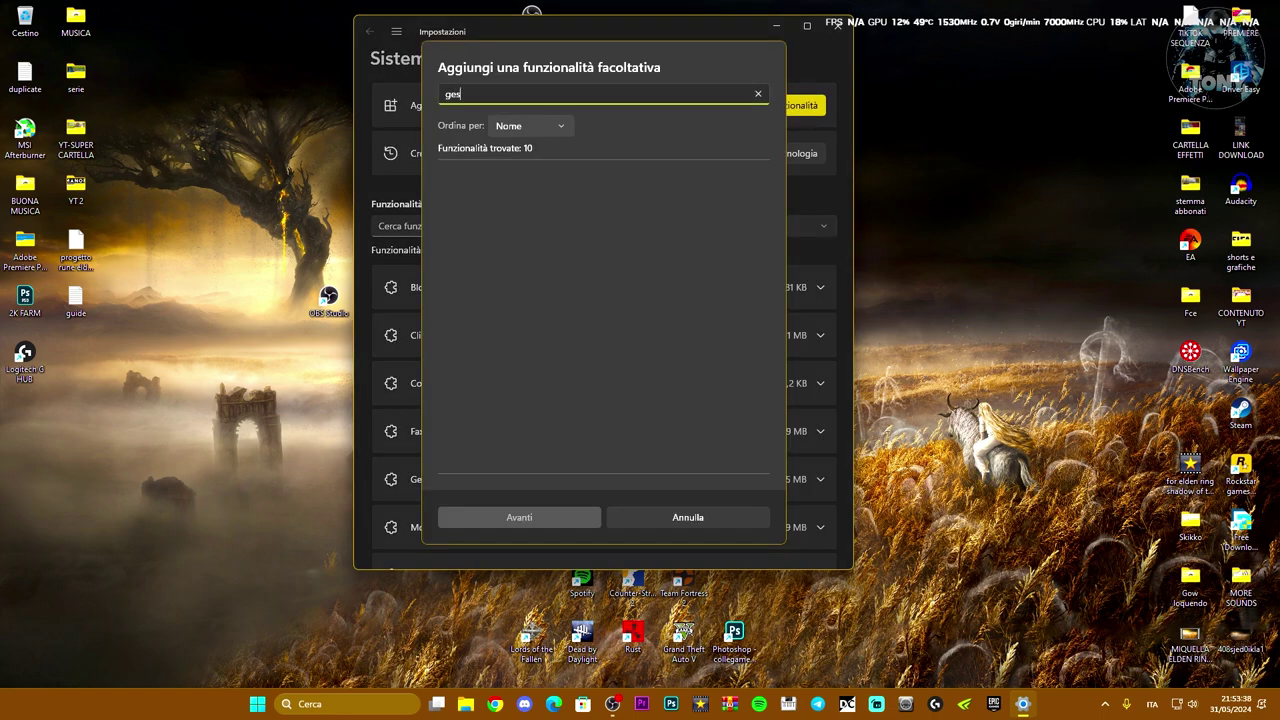
type("stione")
key("BackSpace")
key("BackSpace")
key("BackSpace")
key("BackSpace")
key("BackSpace")
key("BackSpace")
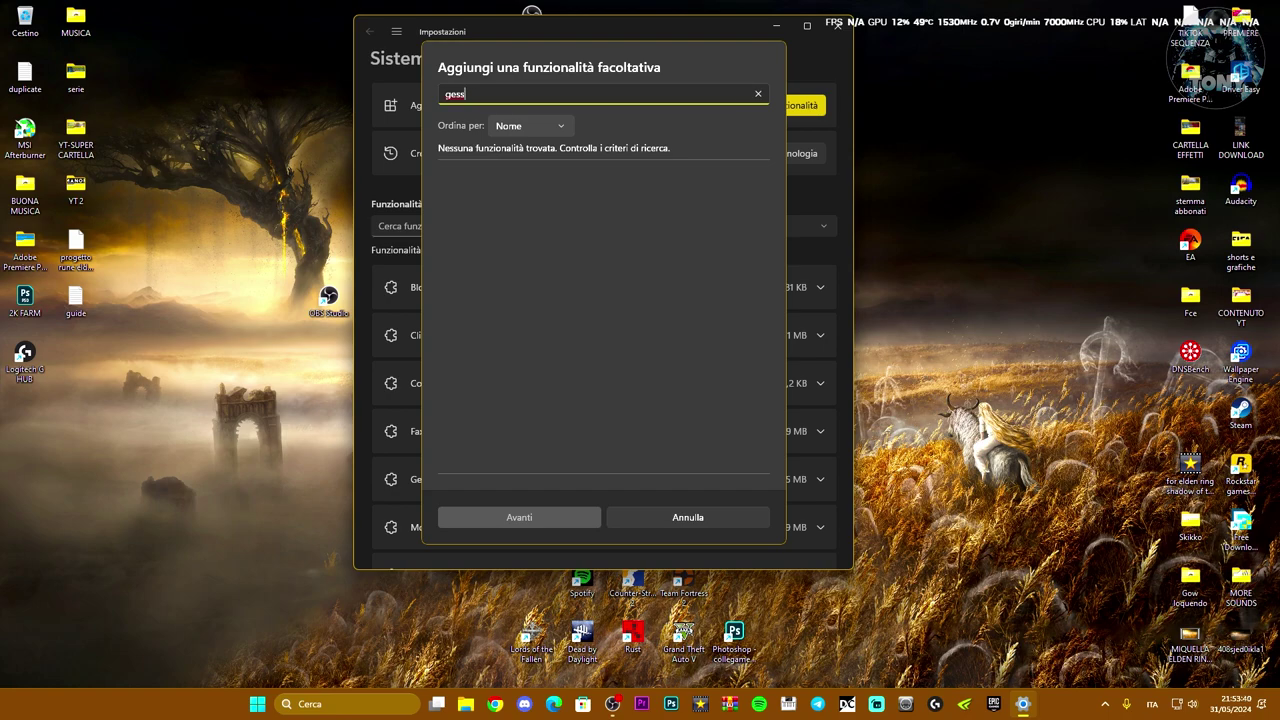
type("tione ")
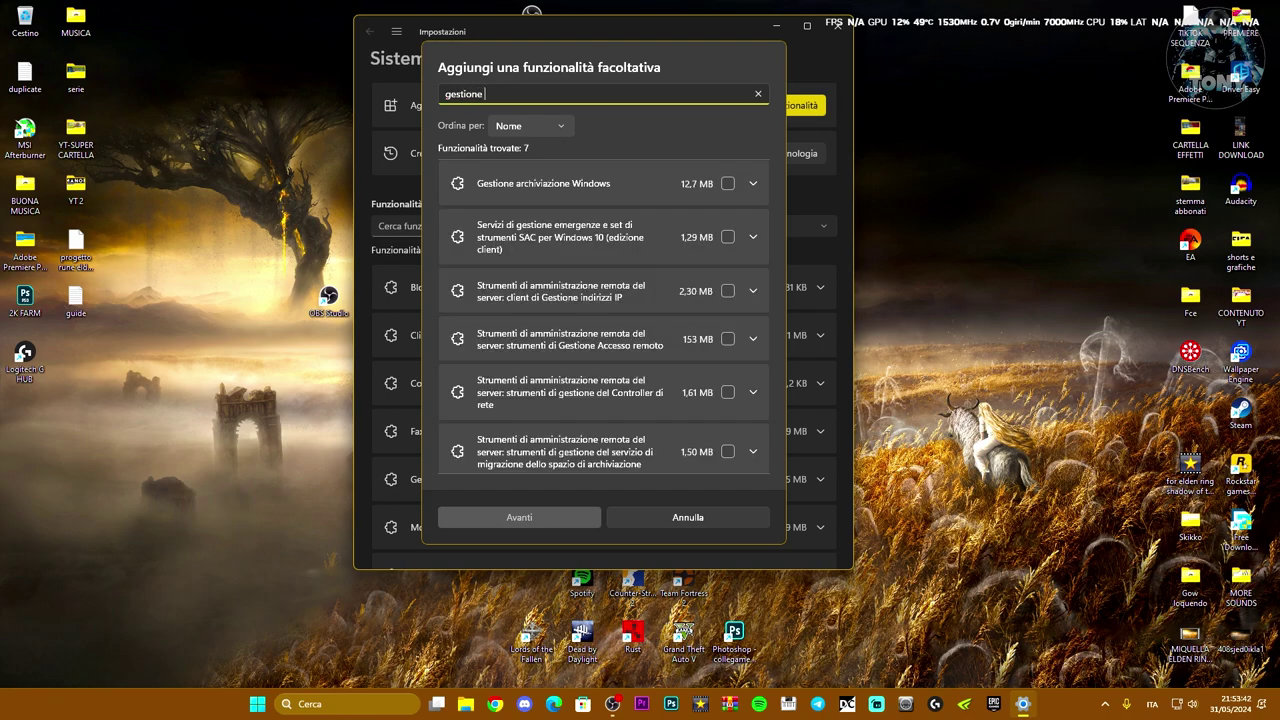
type("stampante")
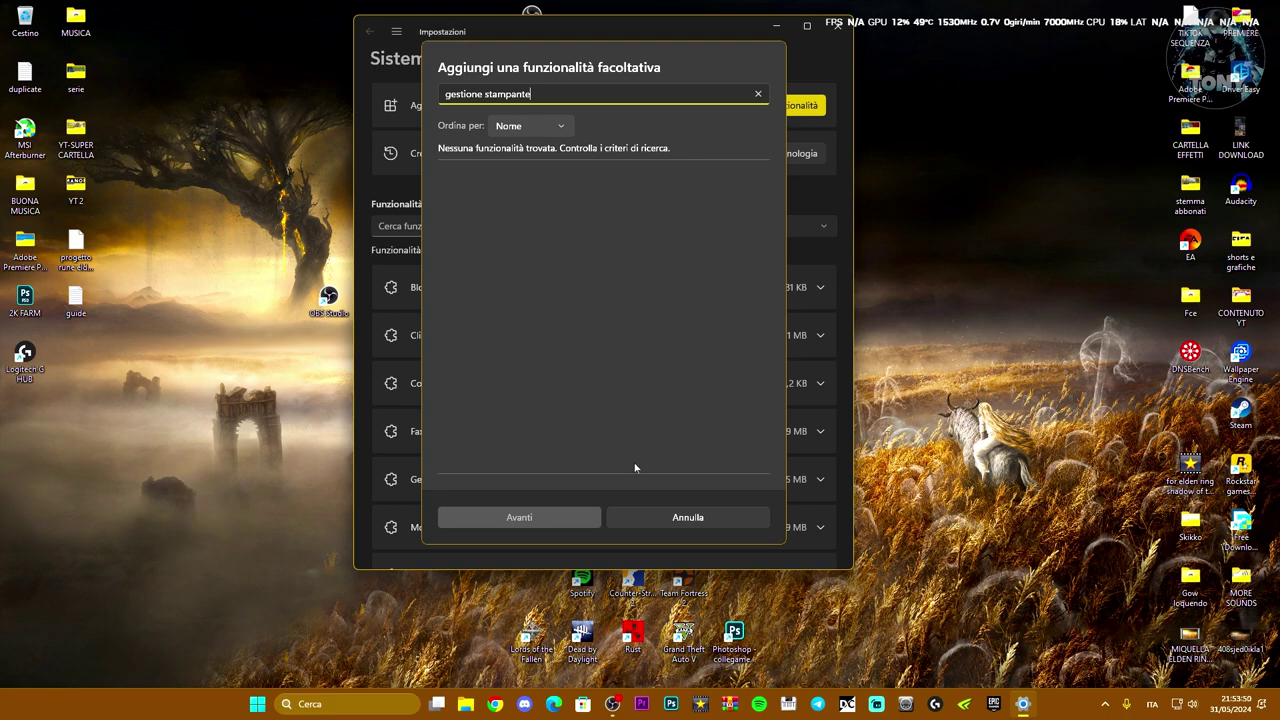
left_click(667, 521)
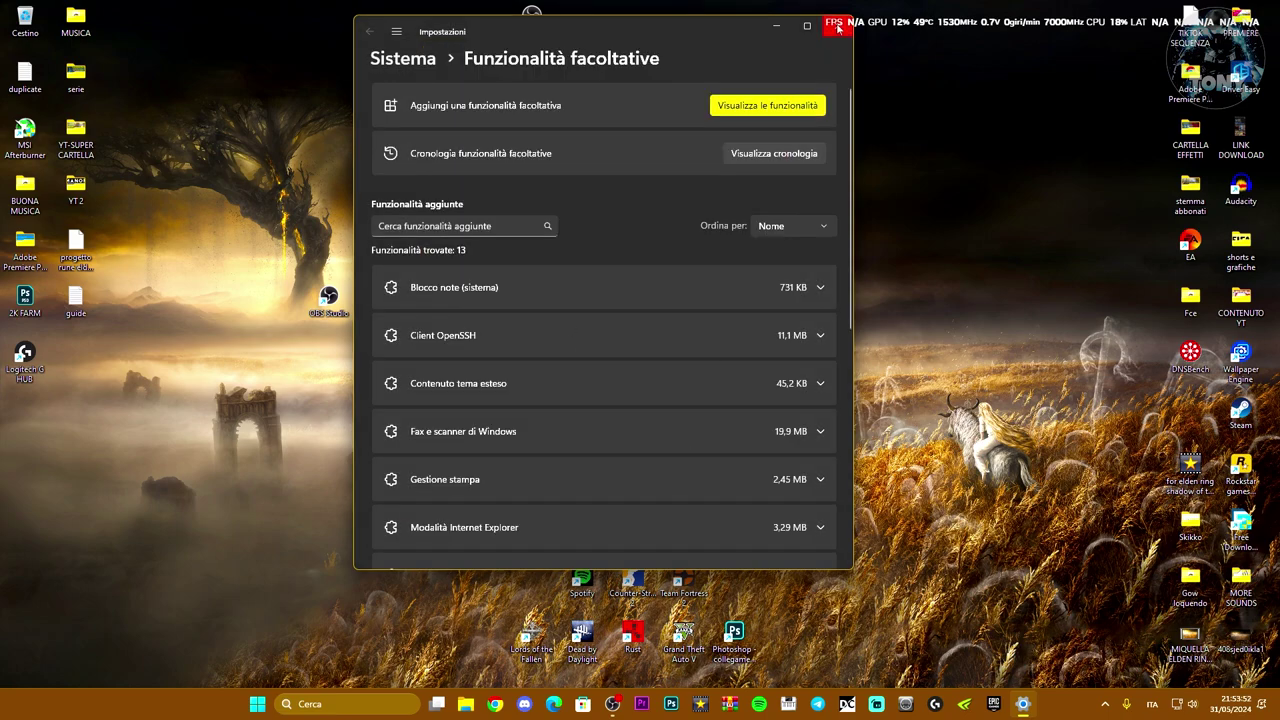
Close Settings and switch to Device Manager (Gestione dispositivi), expanding the Code di stampa category.
left_click(838, 26)
right_click(271, 704)
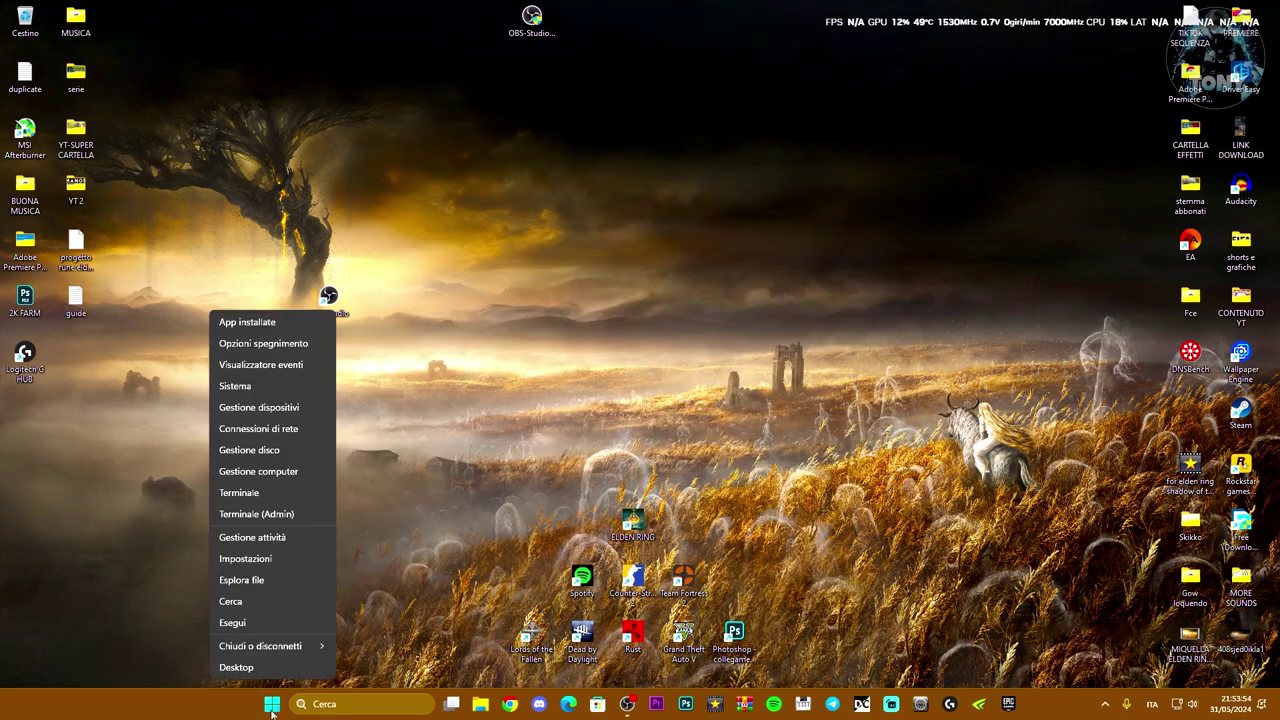
left_click(257, 415)
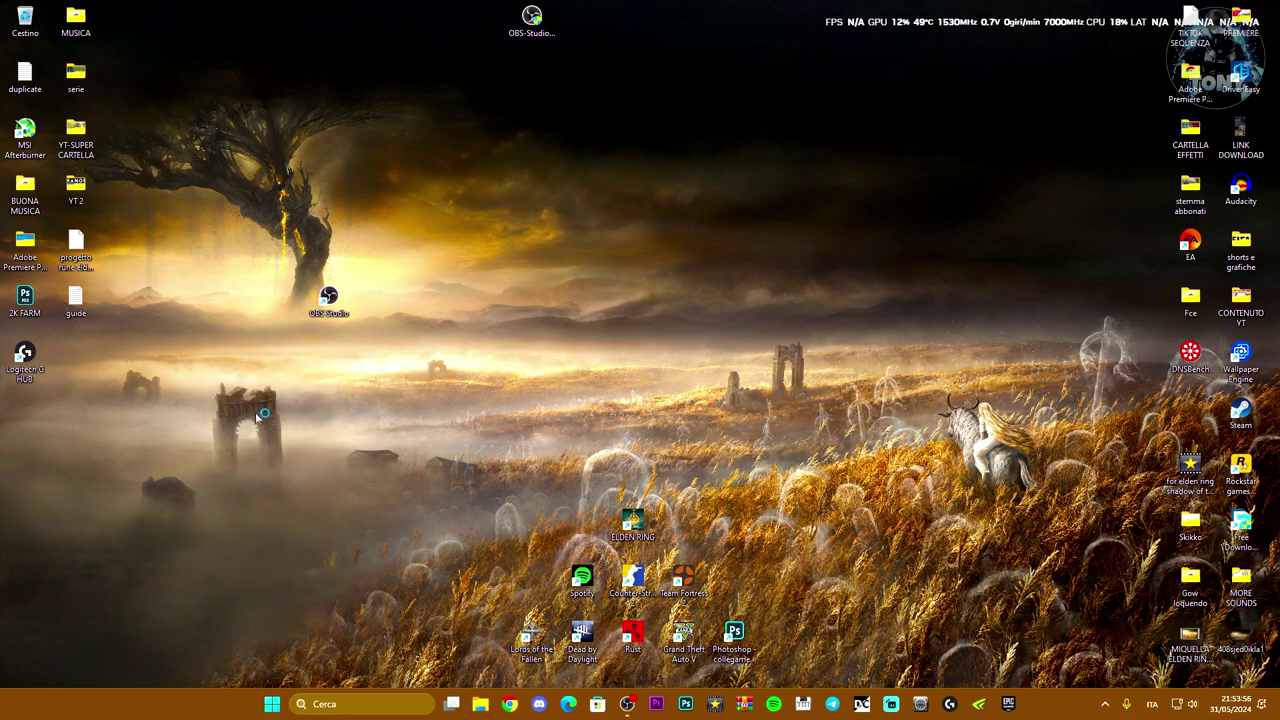
left_click_drag(279, 45, 771, 134)
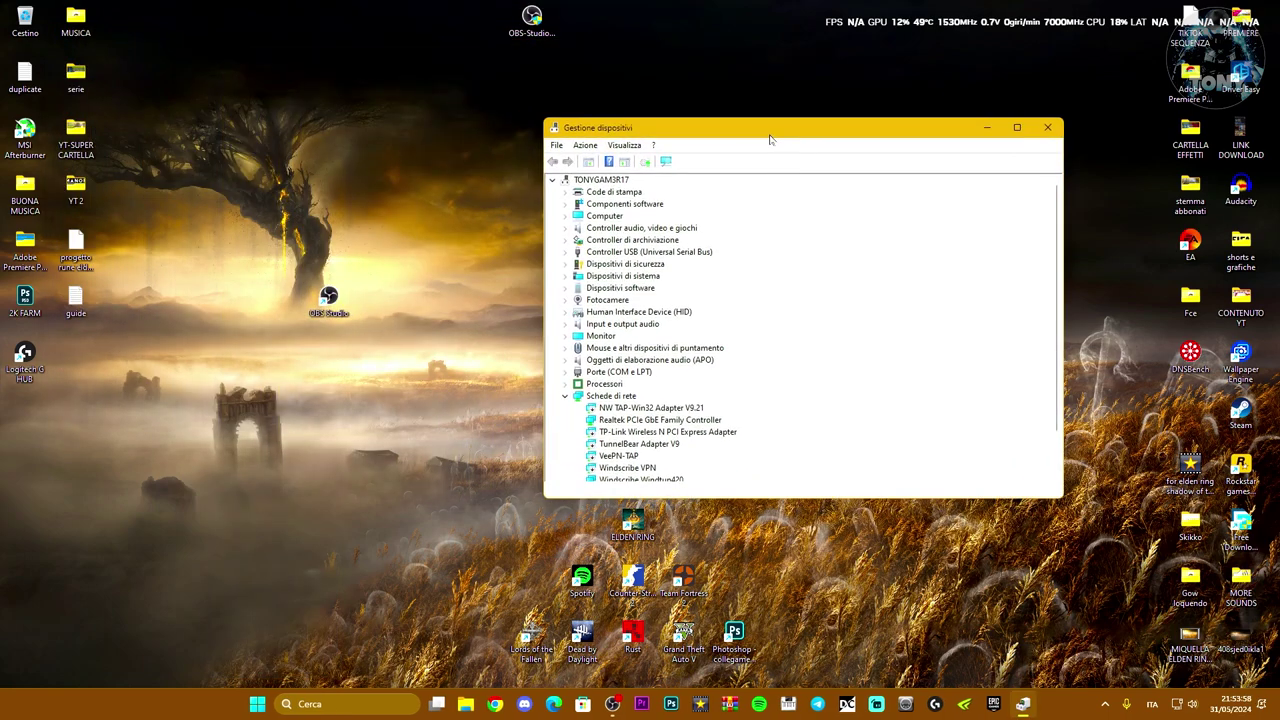
left_click(565, 192)
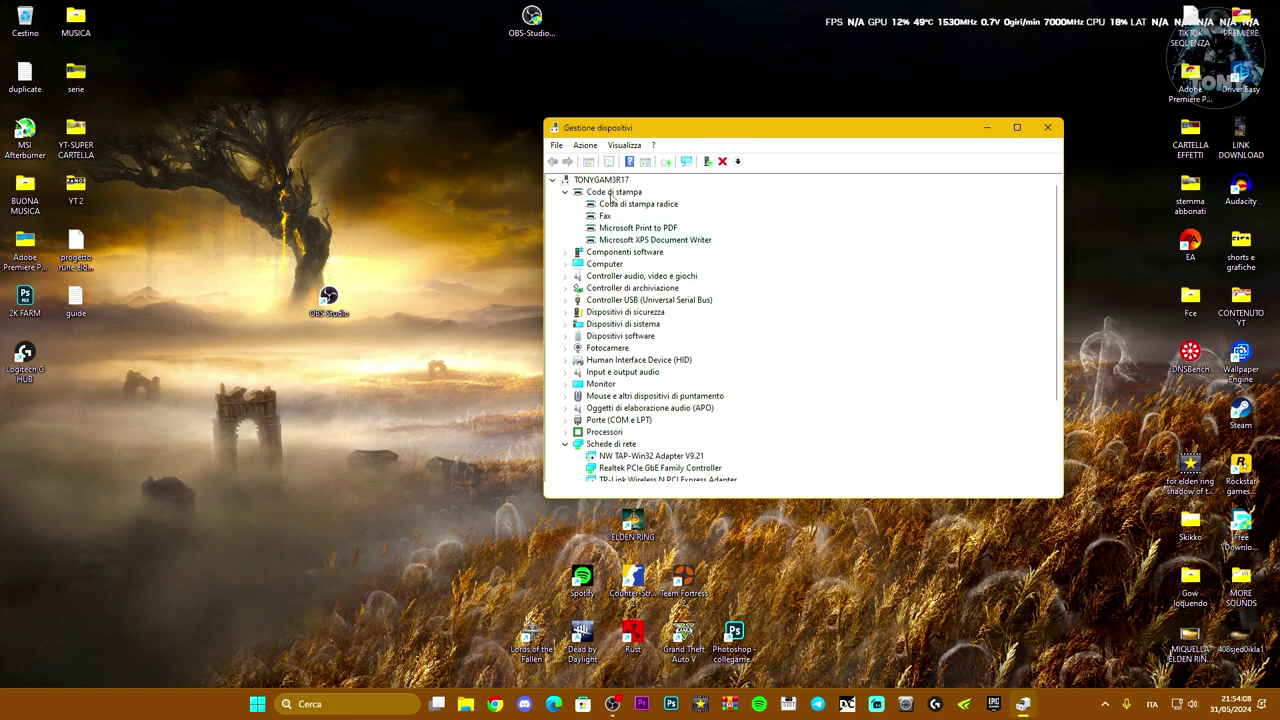
Update the Coda di stampa radice driver manually, installing the Coda di stampa locale model from the drivers available on the computer.
right_click(637, 208)
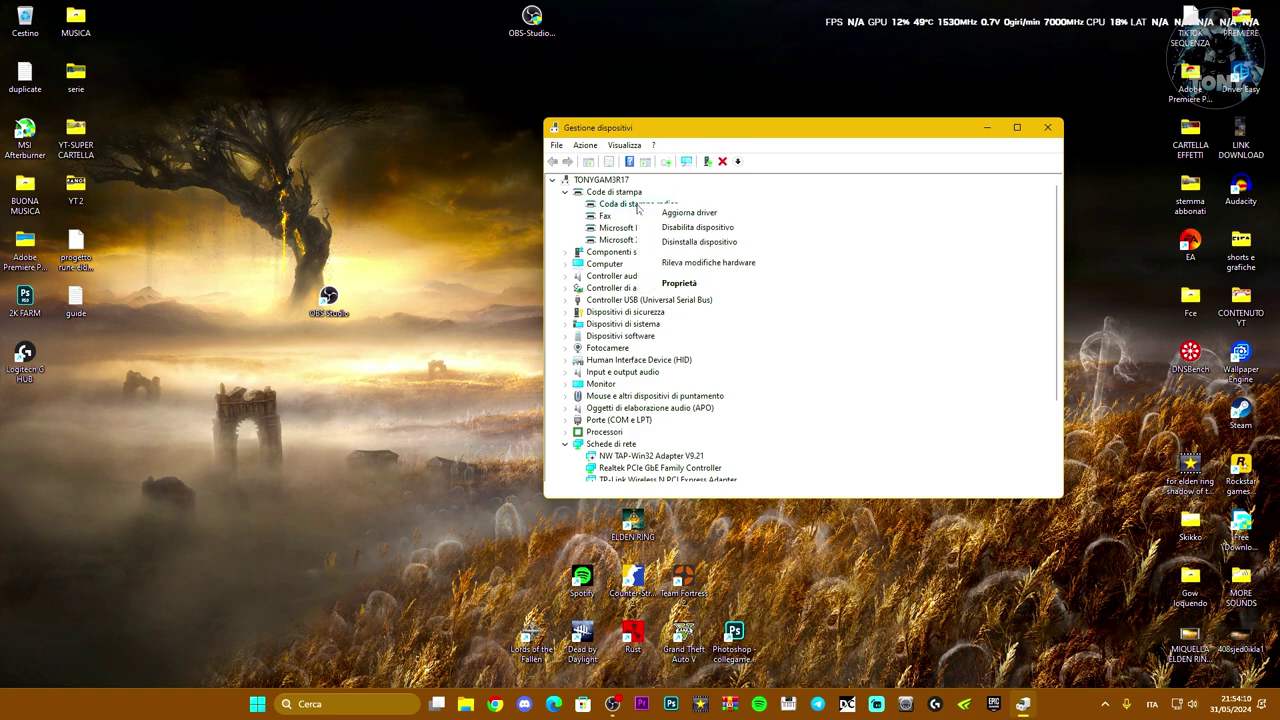
left_click(675, 213)
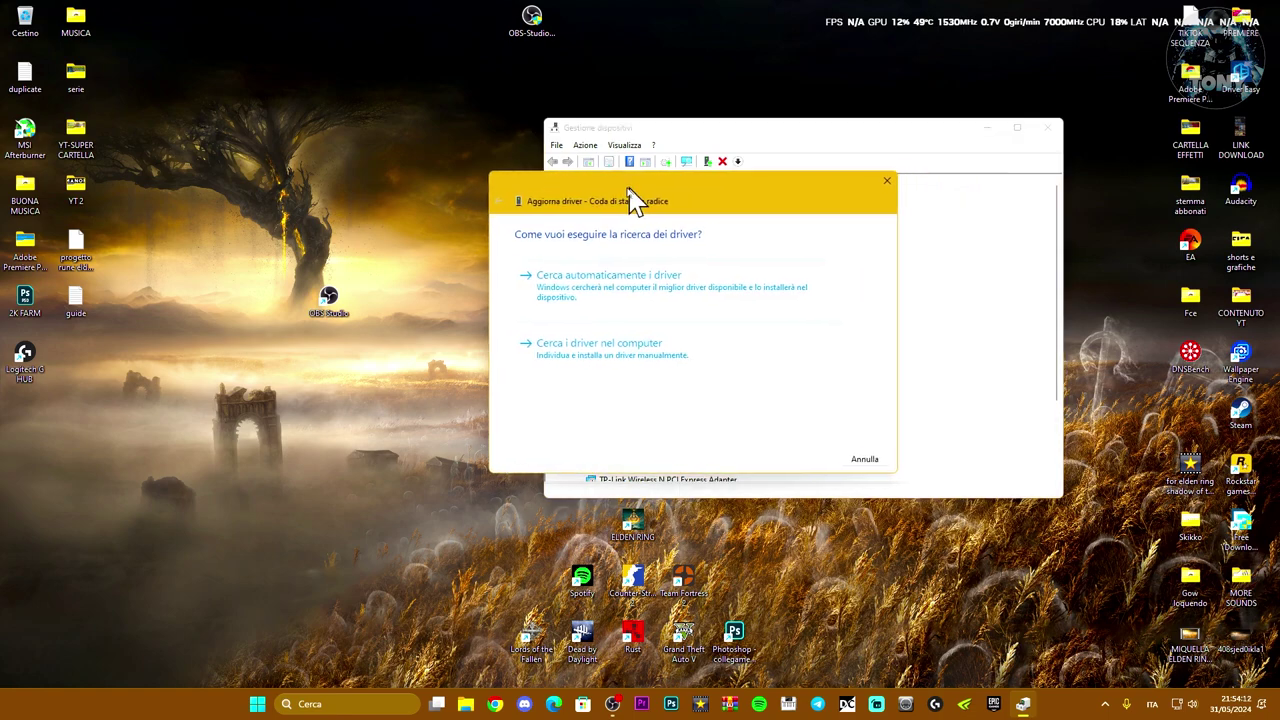
left_click(614, 352)
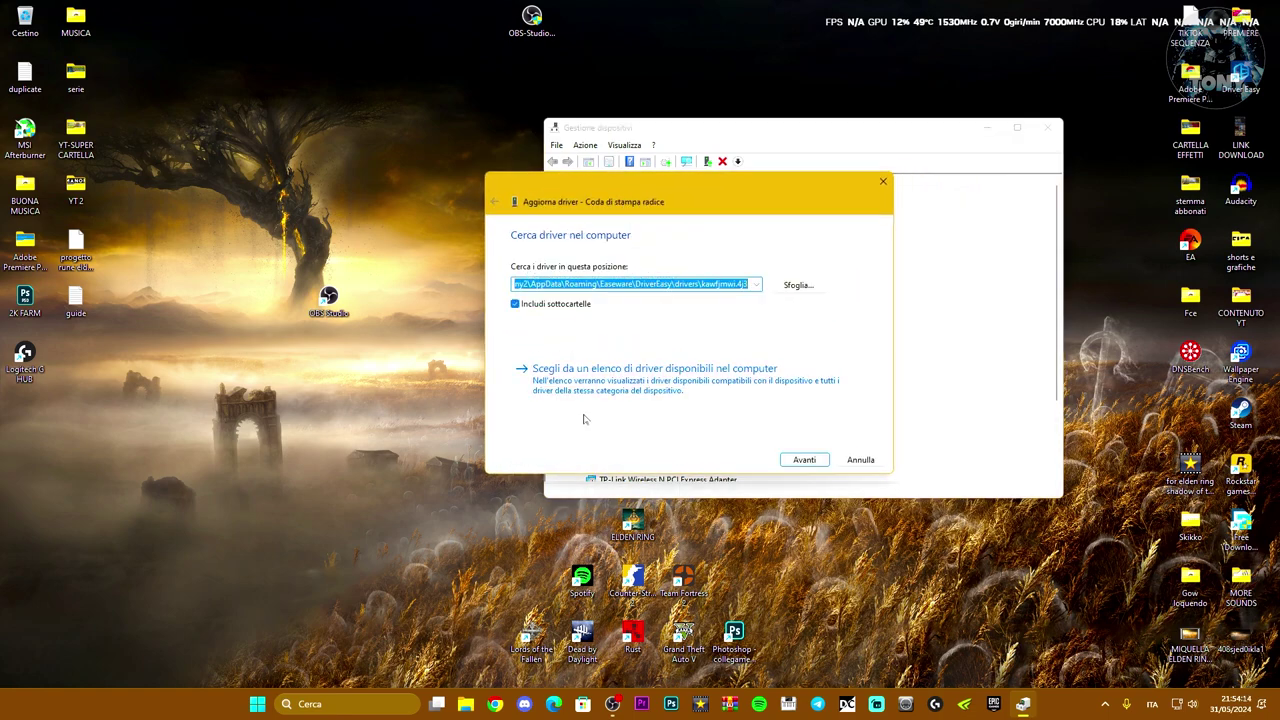
left_click(617, 390)
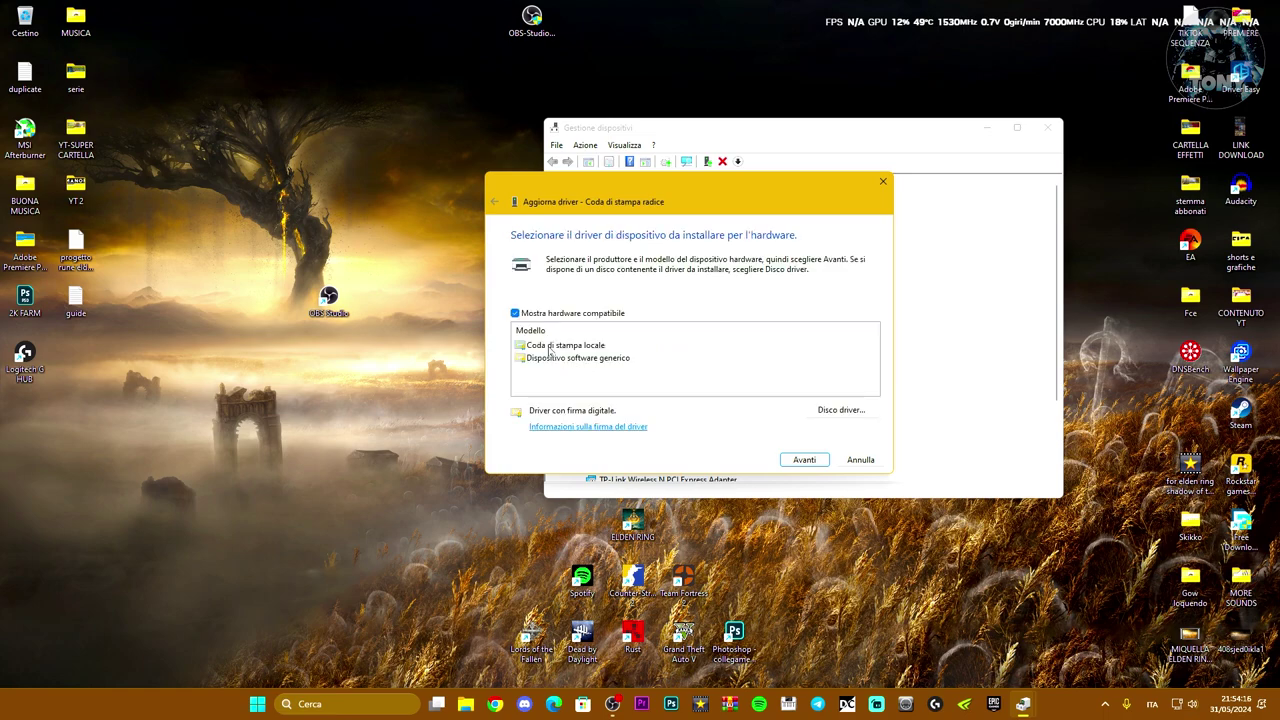
left_click(549, 347)
left_click(804, 461)
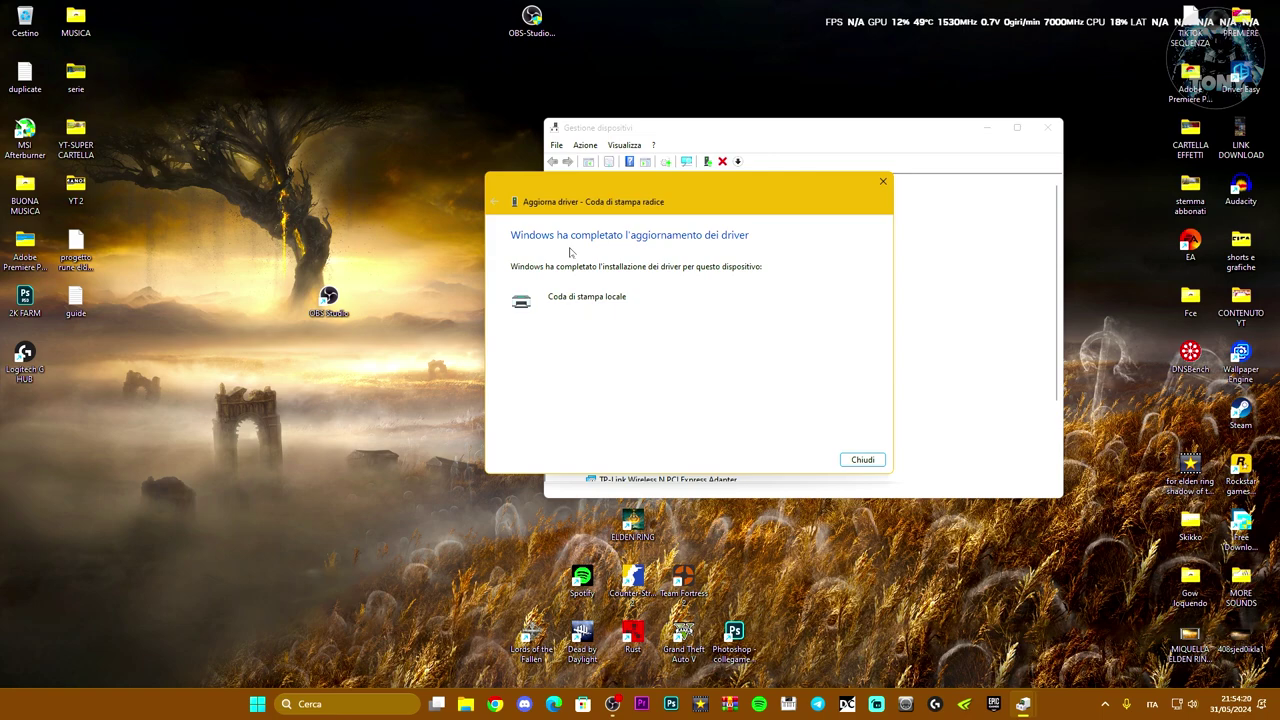
left_click(862, 460)
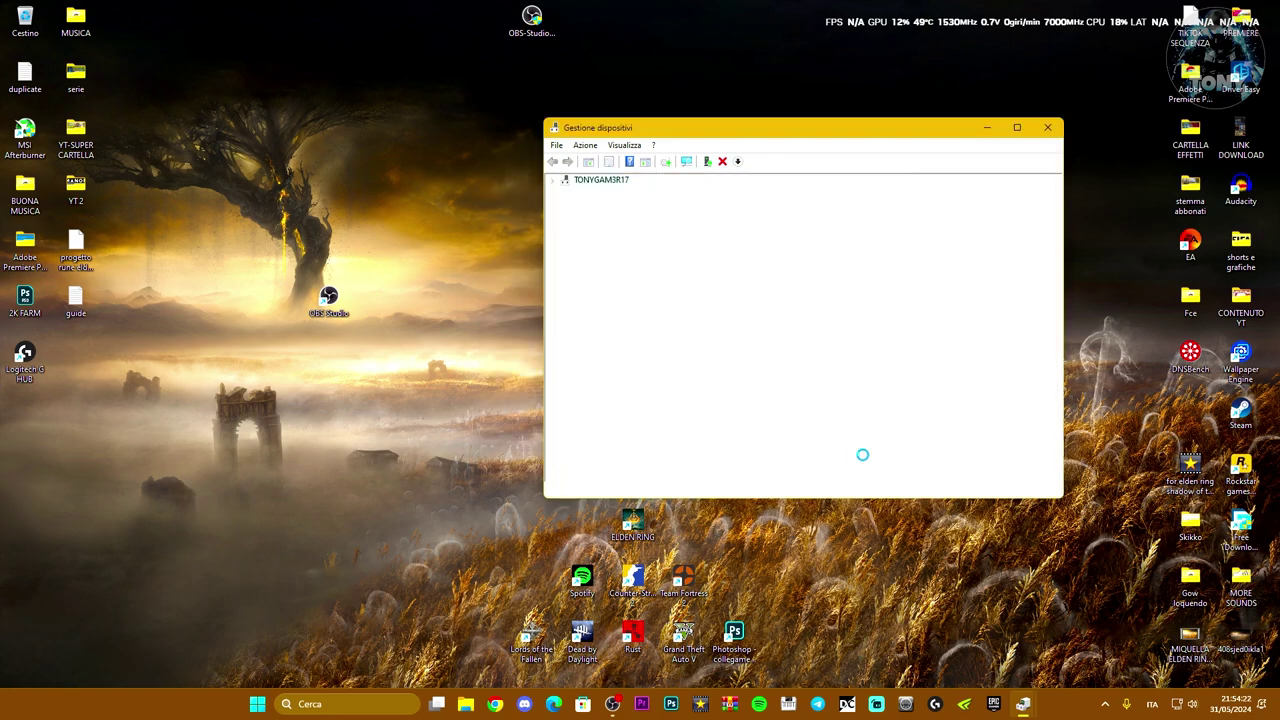
left_click_drag(769, 128, 644, 174)
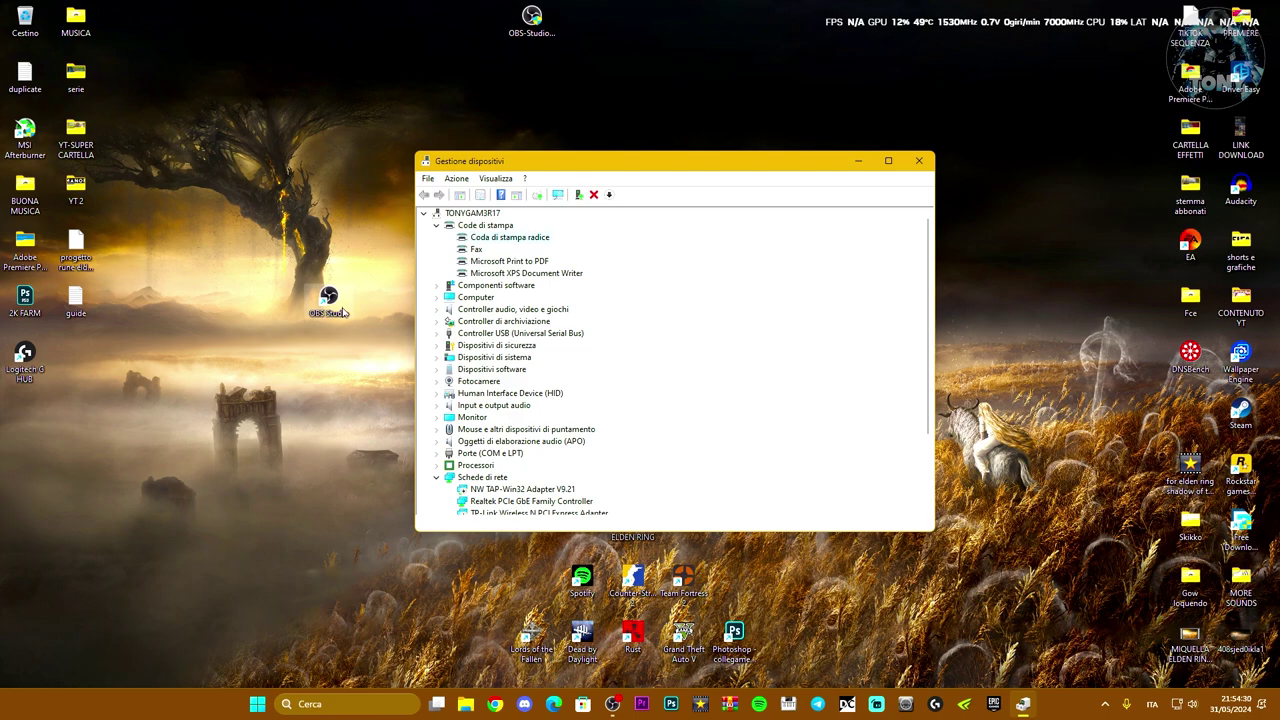
left_click_drag(602, 165, 627, 166)
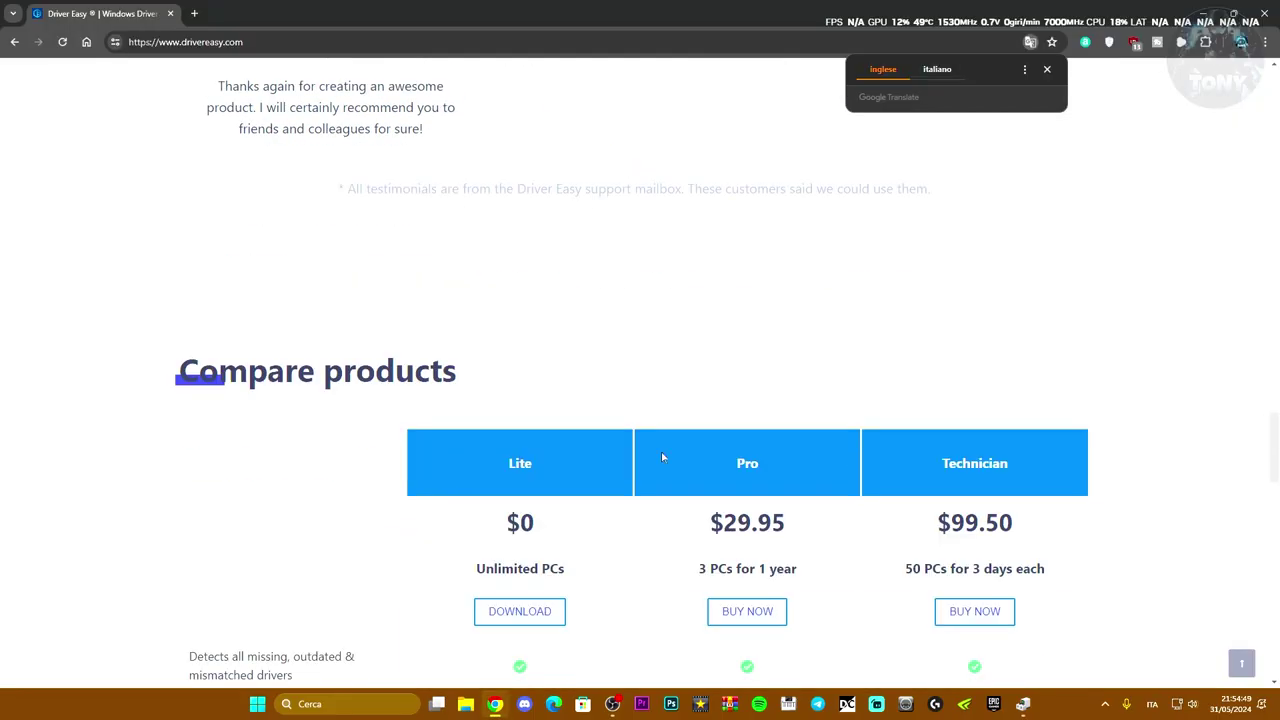
Review the Lite, Pro and Technician product comparison on drivereasy.com, dismissing the translation prompt, and minimize the browser.
scroll(661, 457, "down", 4)
scroll(661, 457, "up", 1)
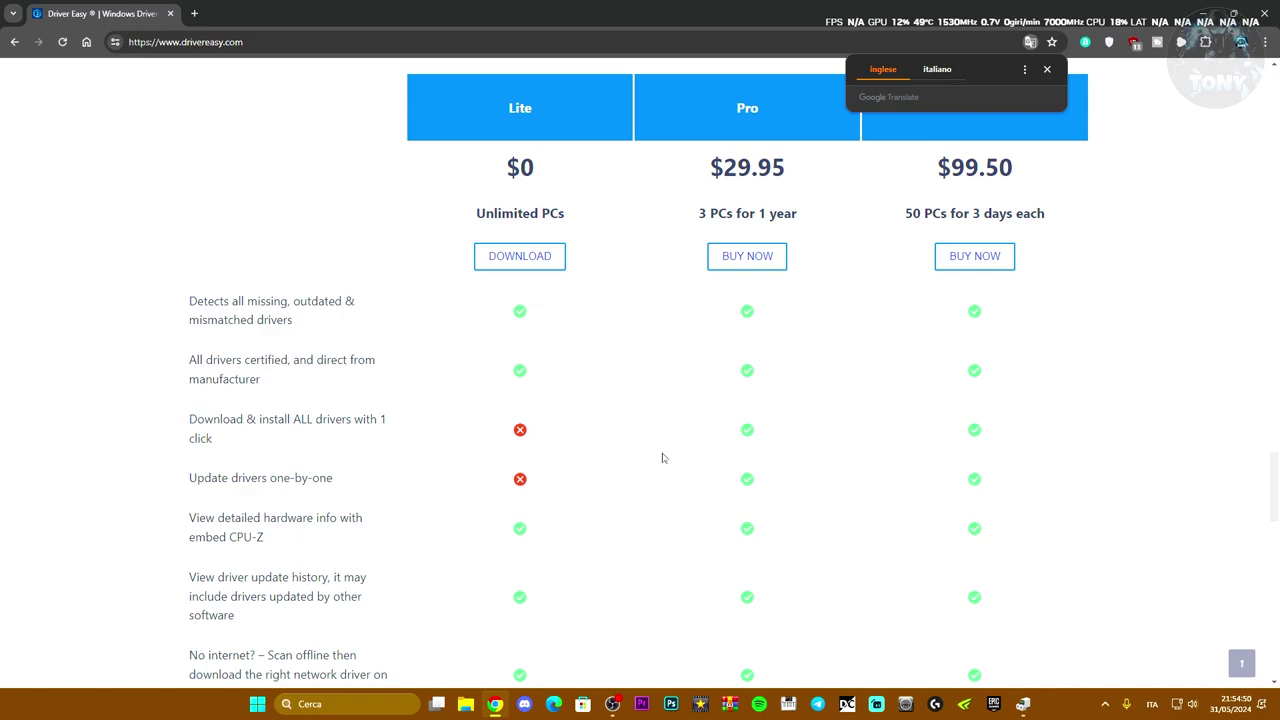
left_click(1046, 70)
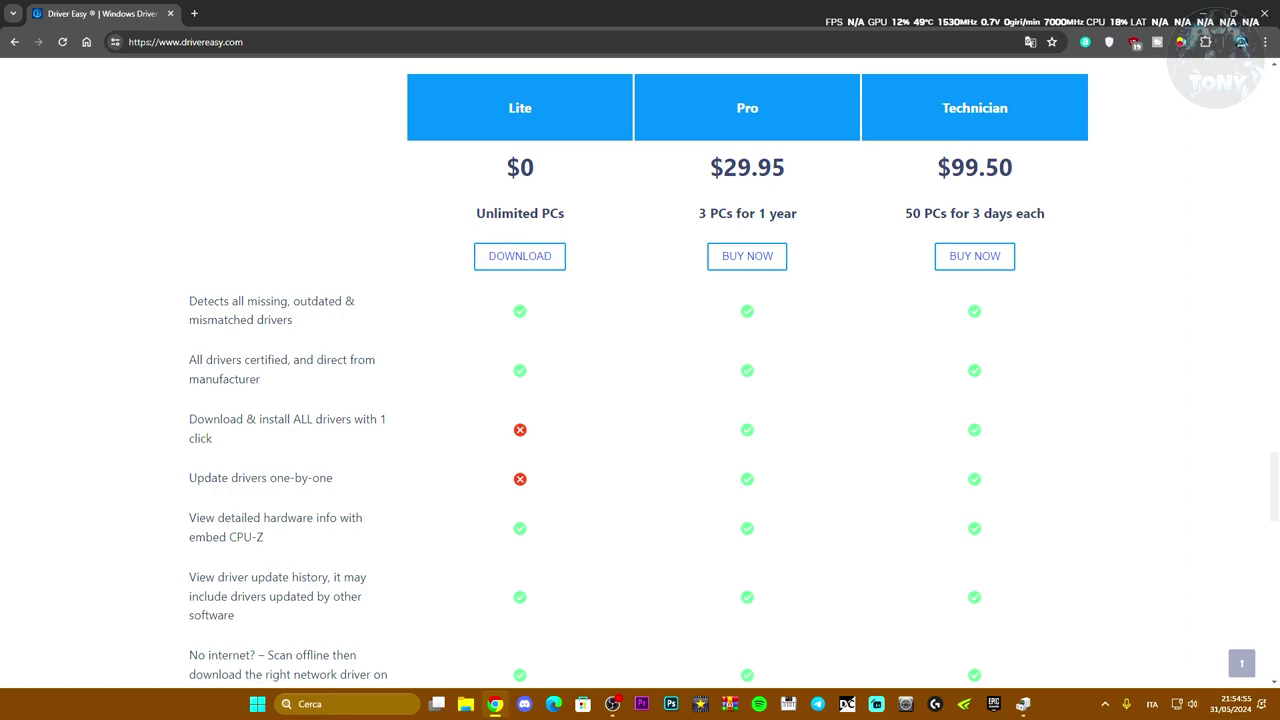
scroll(1106, 306, "down", 5)
scroll(1108, 310, "up", 3)
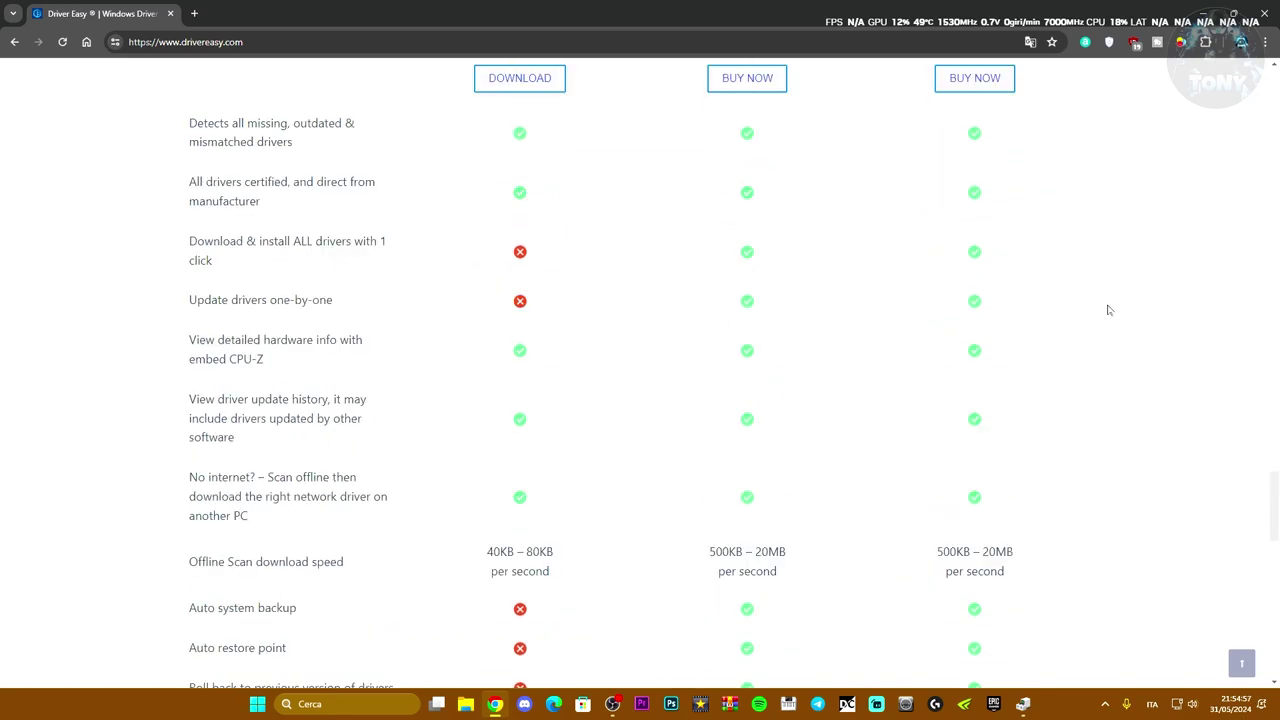
scroll(1000, 405, "up", 4)
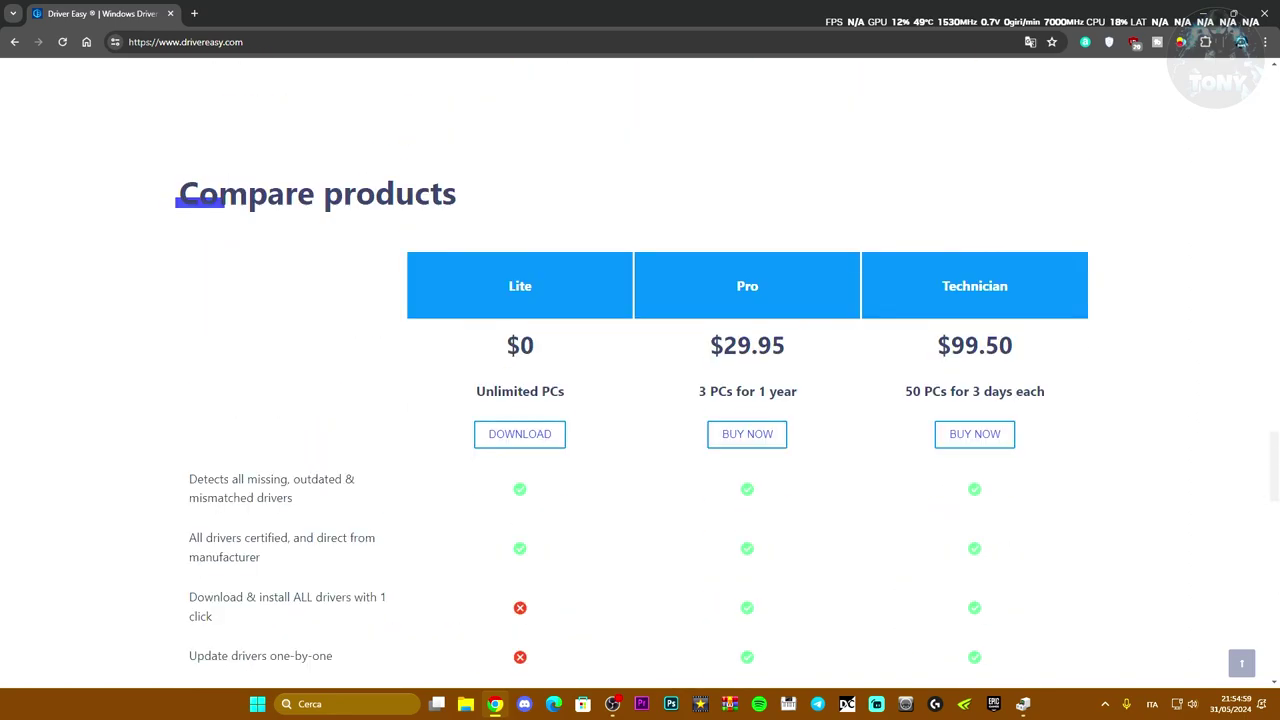
scroll(971, 343, "down", 1)
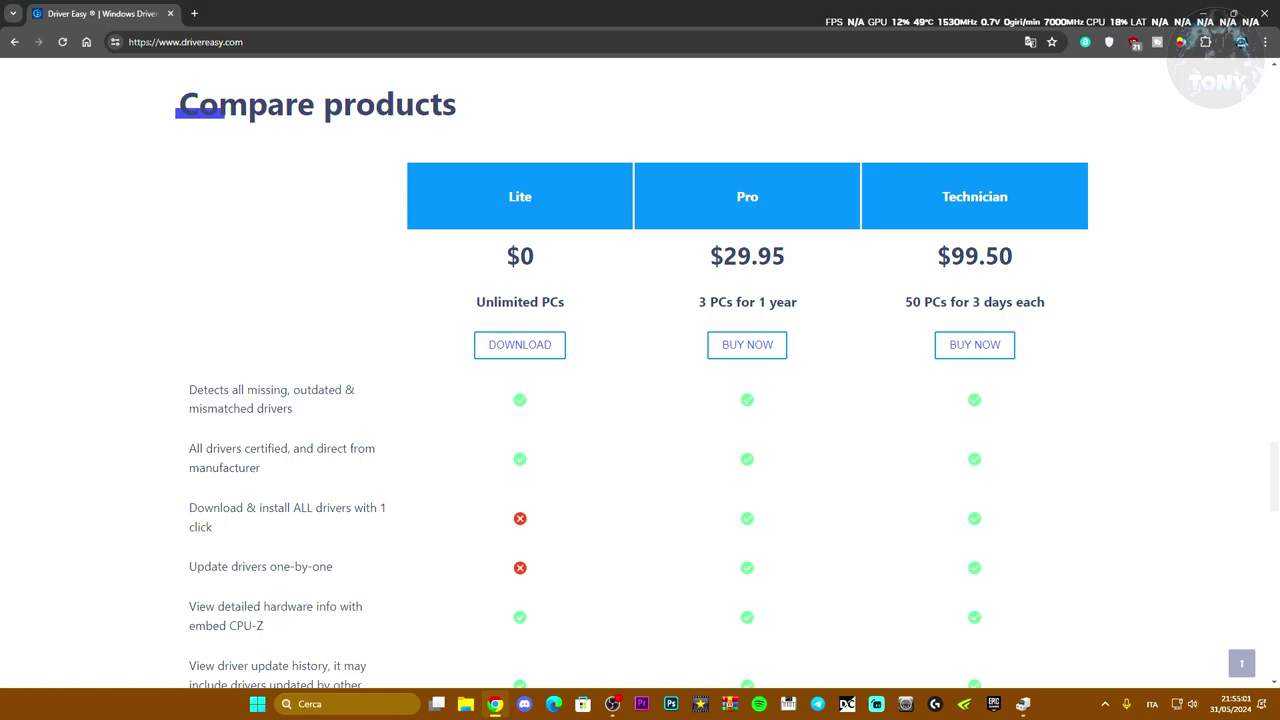
left_click(1207, 13)
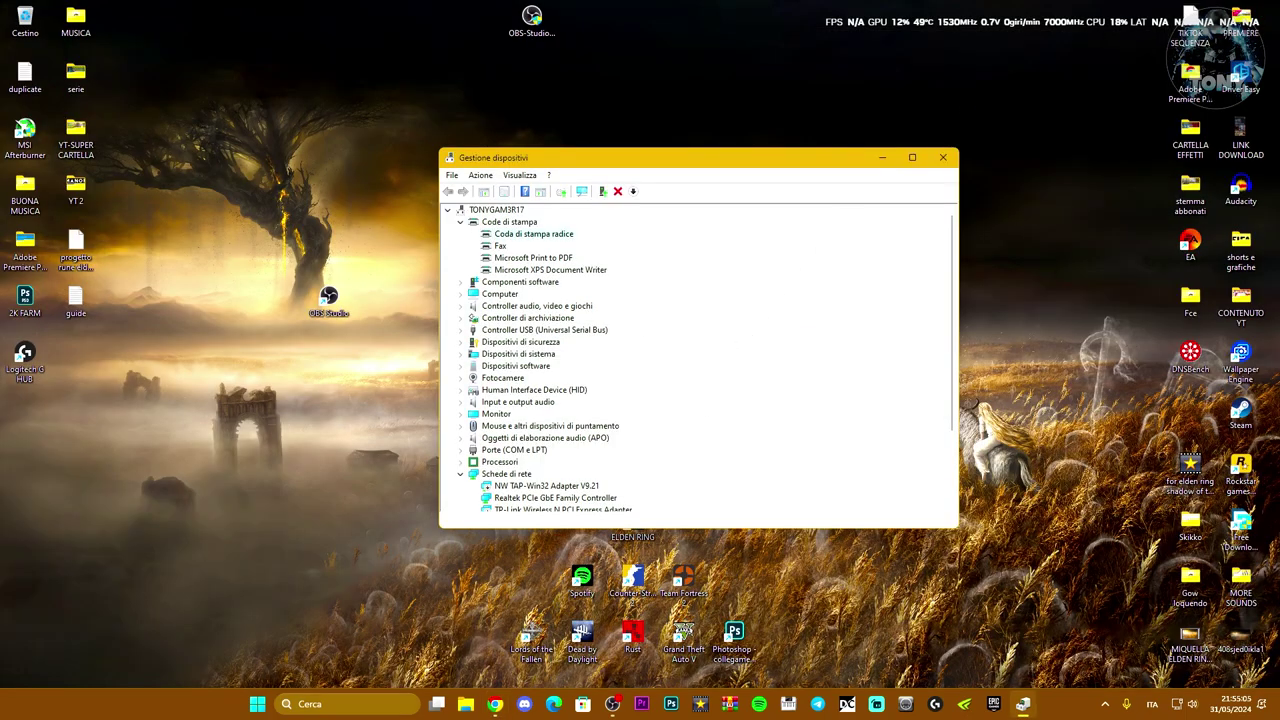
Launch Driver Easy and find the Coda di stampa radice entry in its driver update list.
key("super")
type("driver easy")
left_click(356, 296)
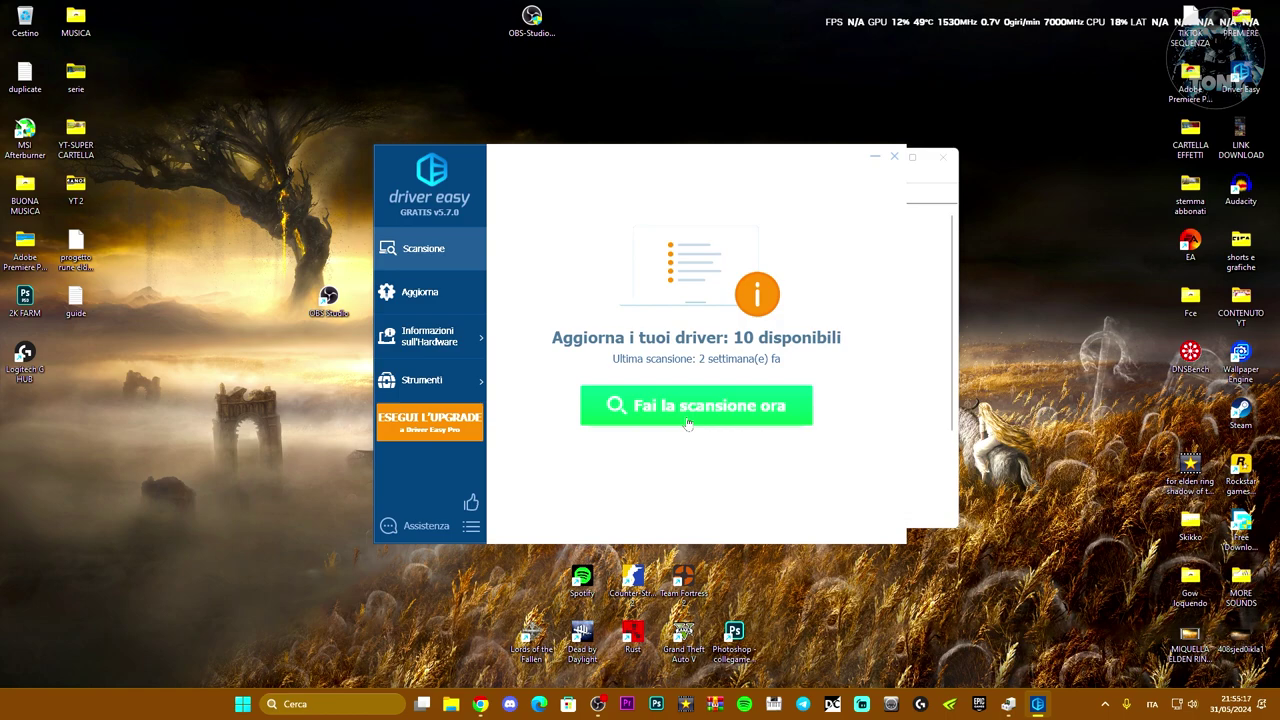
left_click(422, 296)
left_click_drag(902, 242, 904, 276)
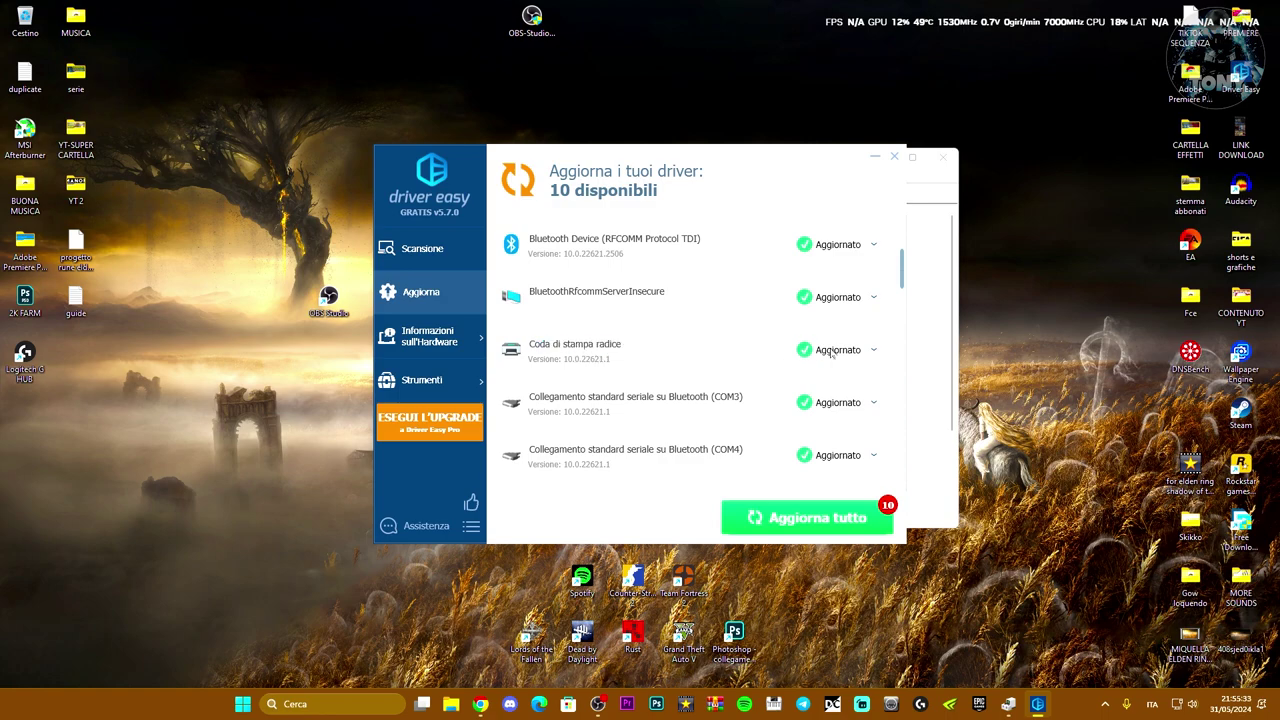
Inspect the driver details and compatible hardware IDs of Coda di stampa radice, then close the details window.
left_click(582, 344)
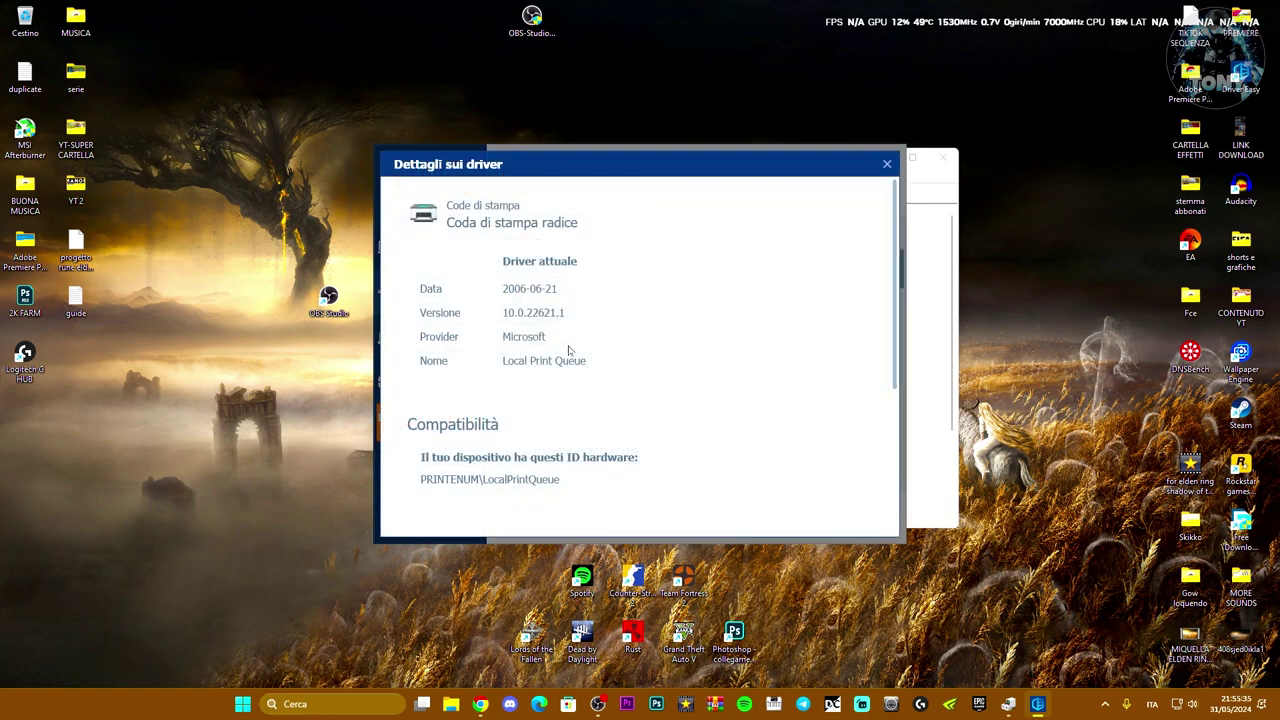
left_click_drag(685, 172, 412, 165)
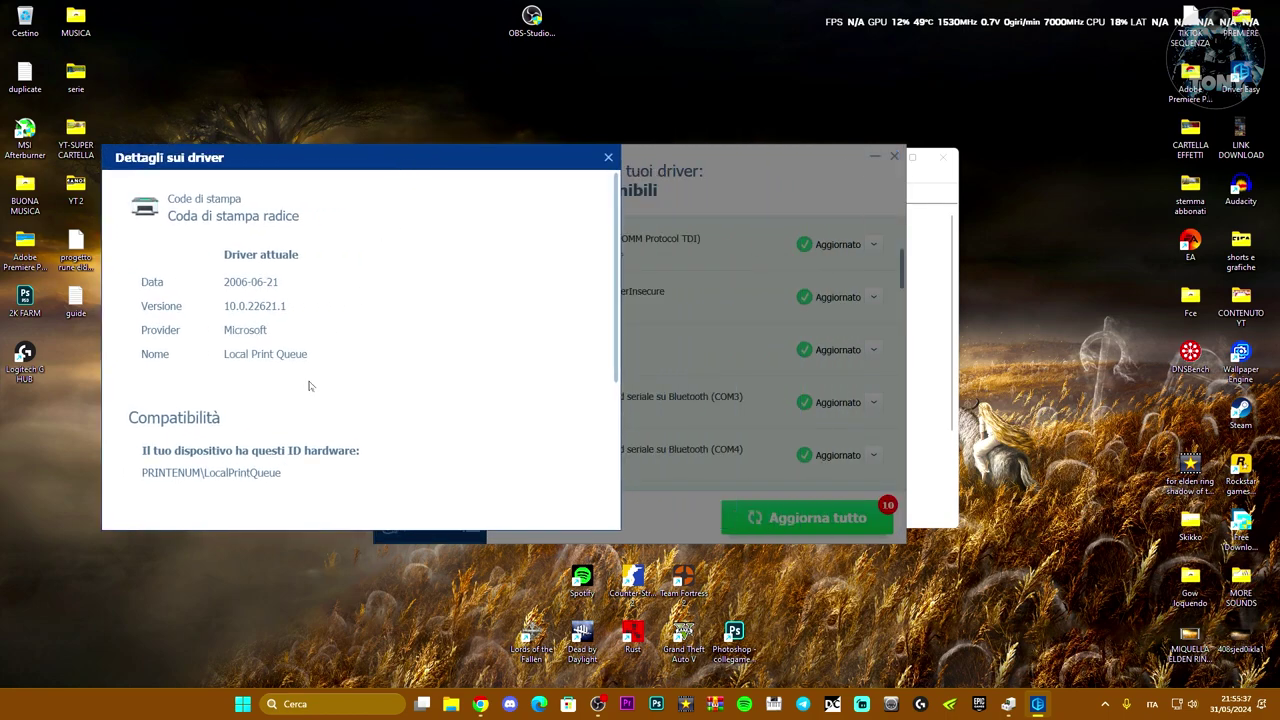
scroll(310, 388, "down", 1)
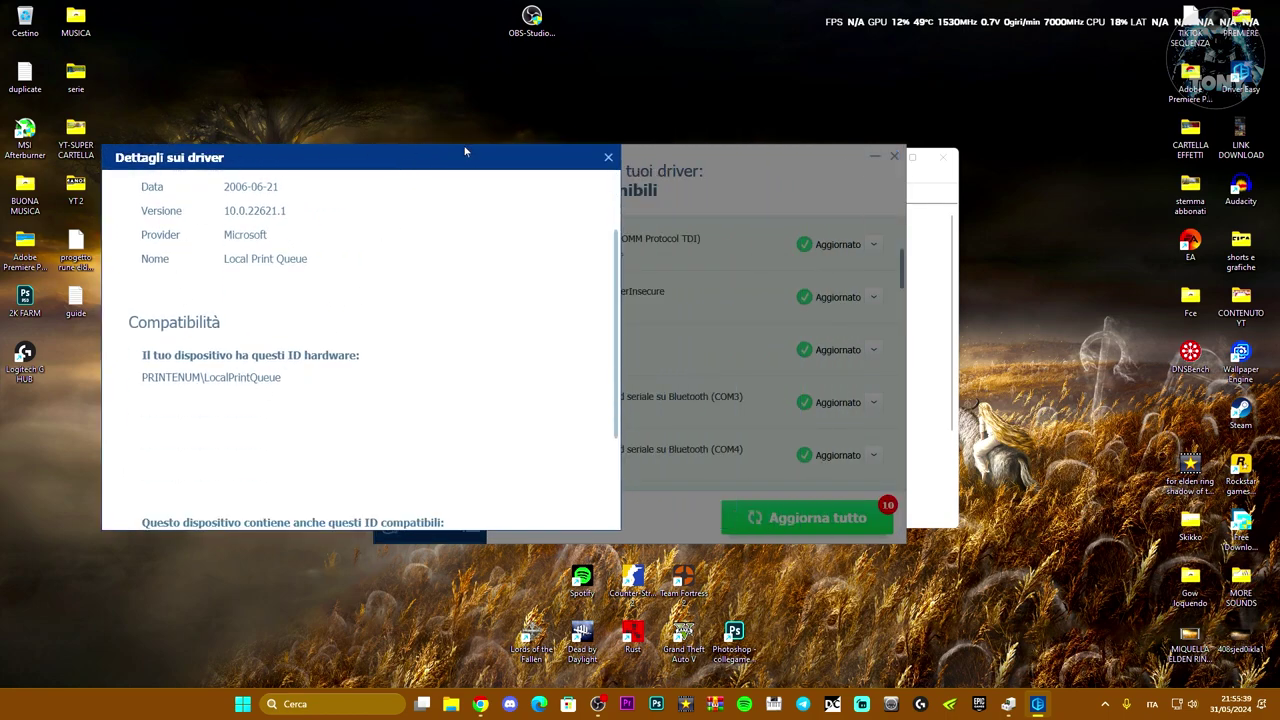
left_click(608, 157)
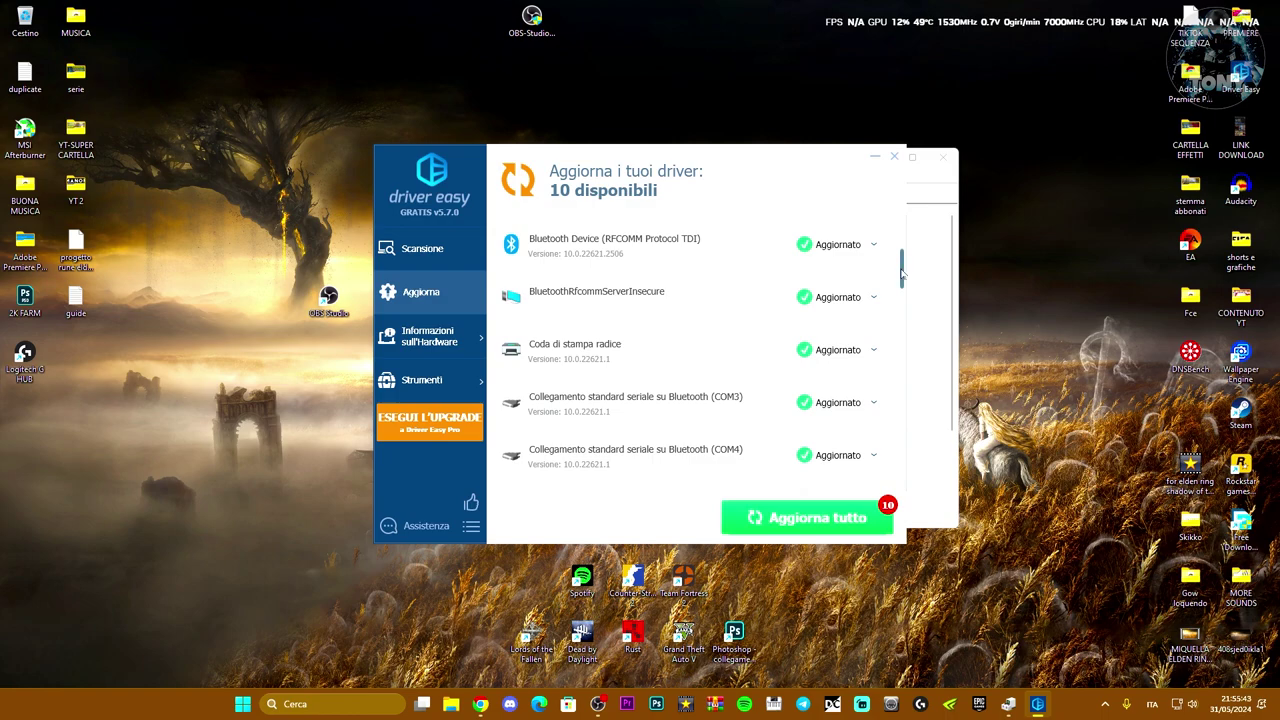
Download the Realtek Hardware Support Application driver, choosing the manual restore point (Crea manualmente) and manual installation (Installa manualmente) options.
left_click_drag(902, 272, 903, 250)
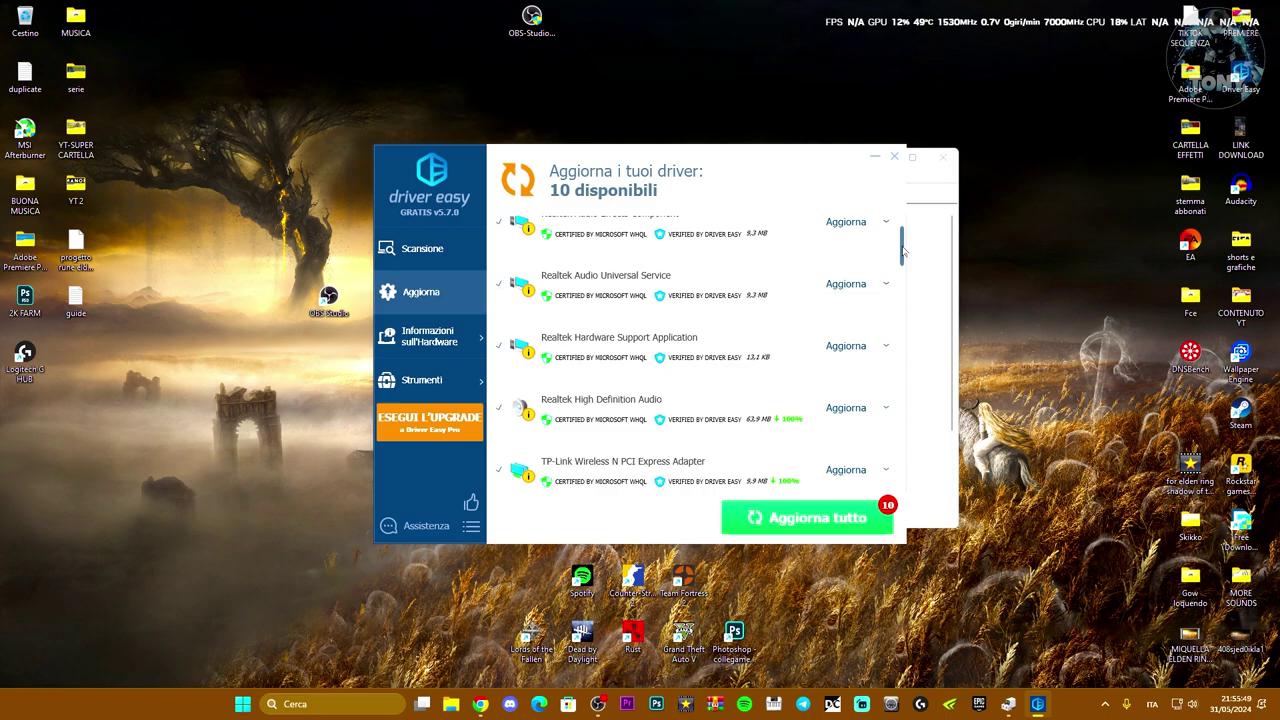
left_click(840, 356)
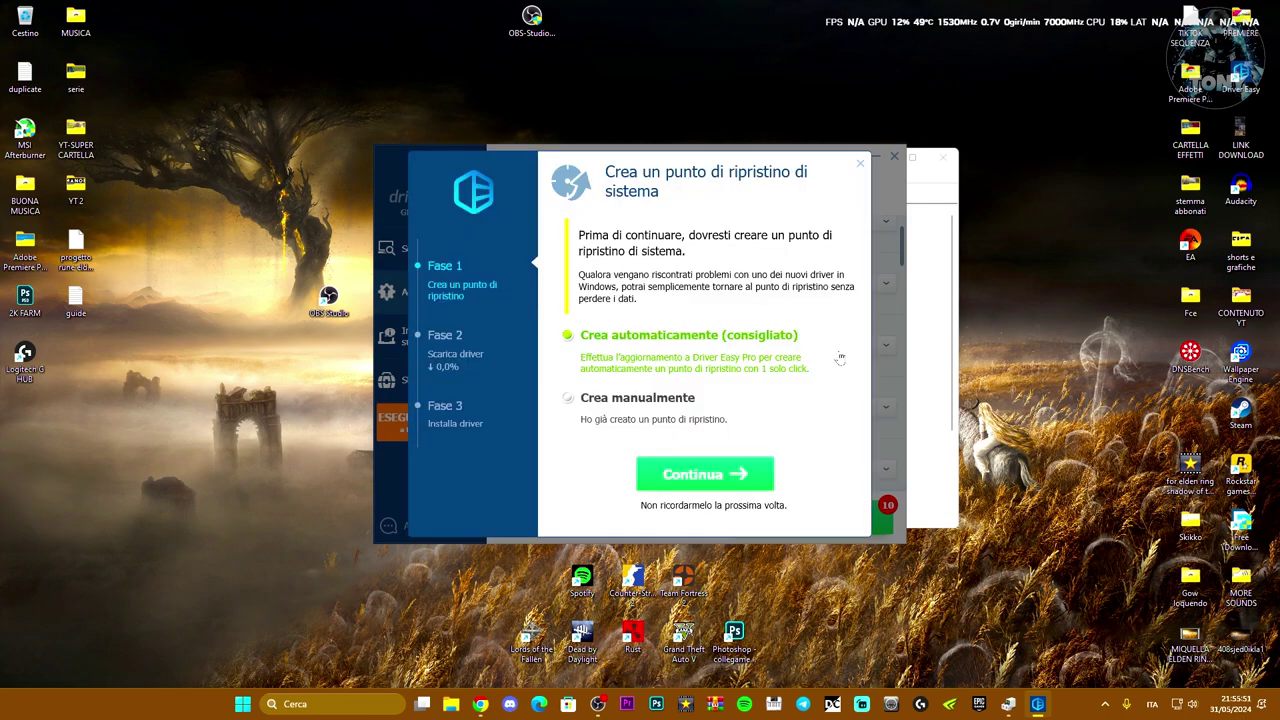
left_click(570, 398)
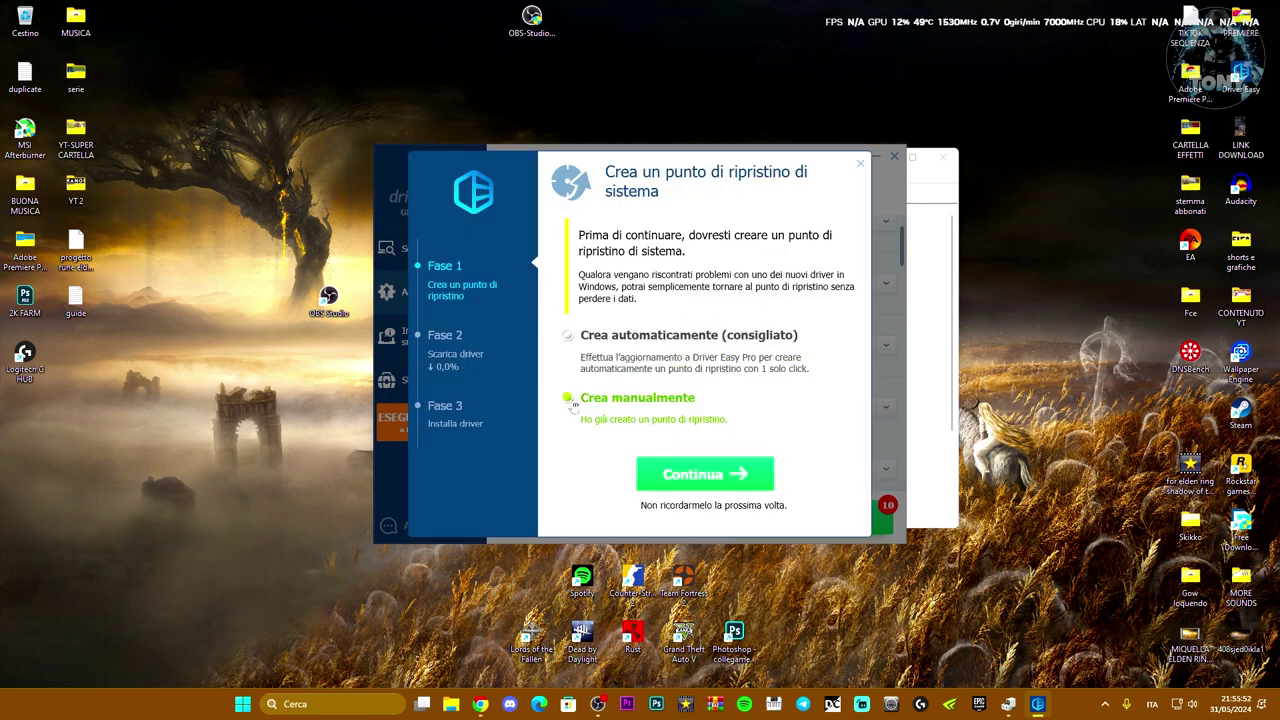
left_click(703, 482)
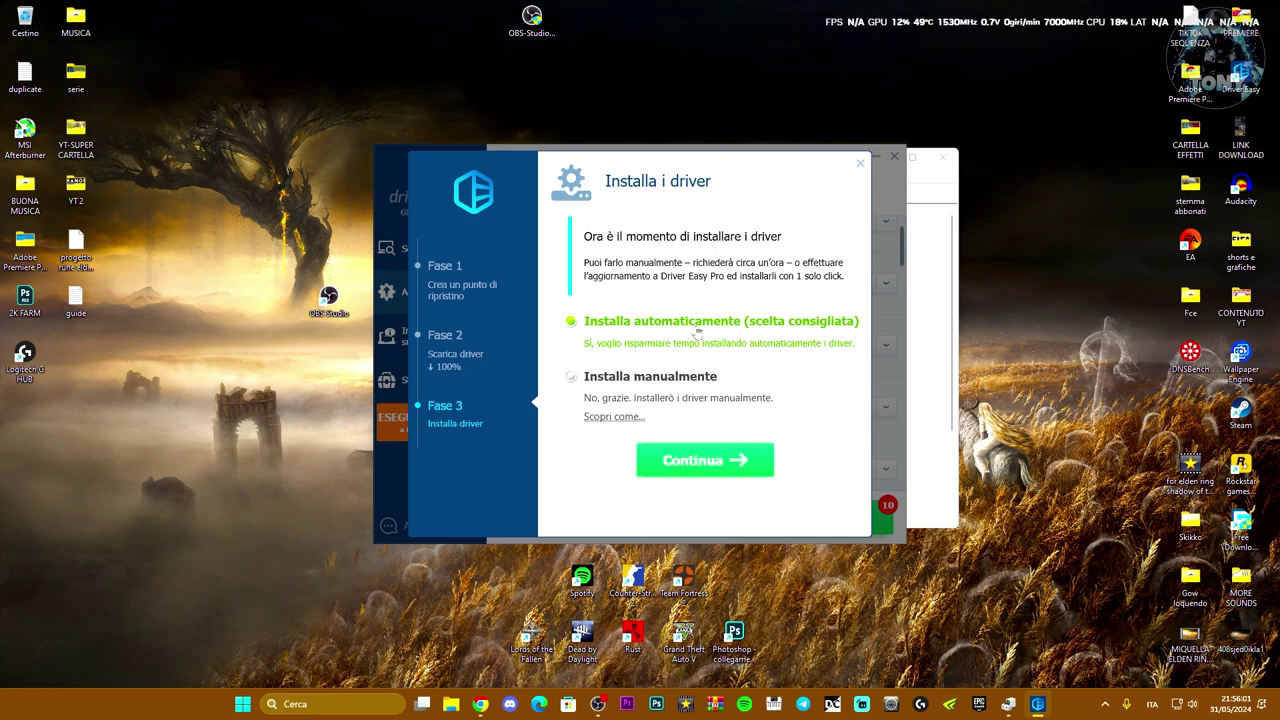
left_click(566, 384)
left_click(659, 470)
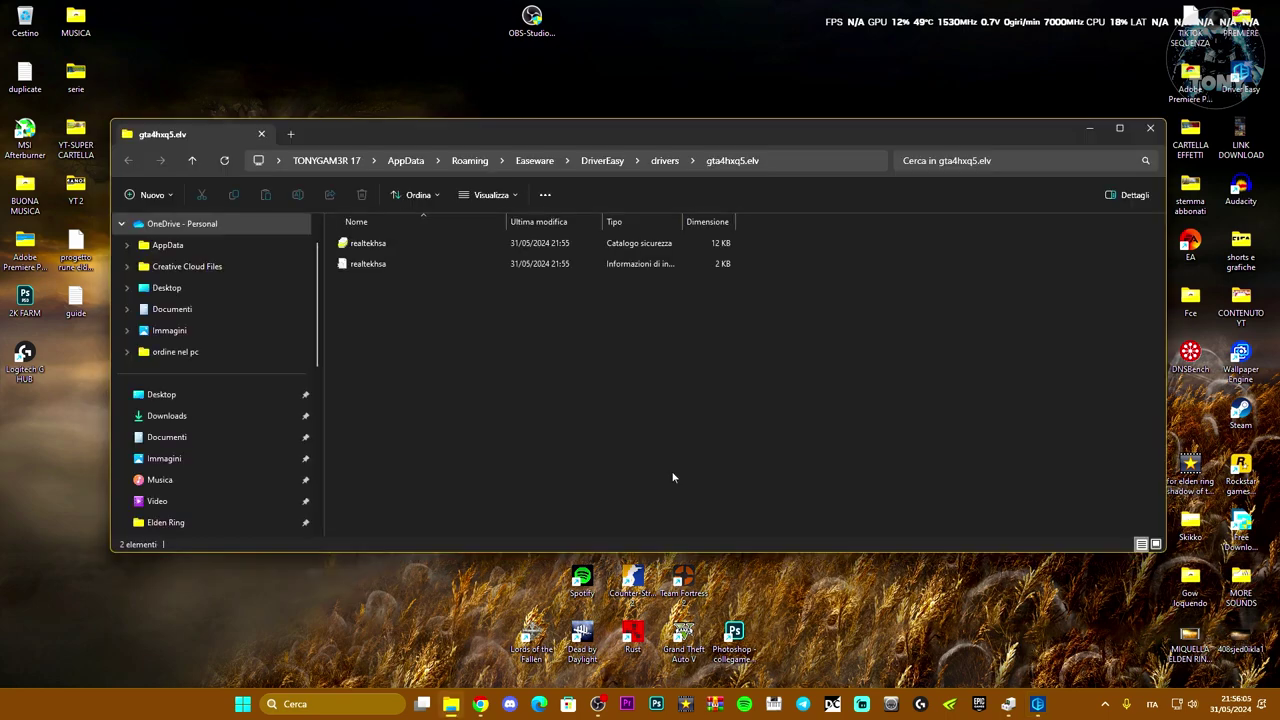
Copy the full path of the downloaded driver's gta4hxq5.elv folder and minimize the folder window.
left_click_drag(485, 140, 573, 139)
left_click(855, 157)
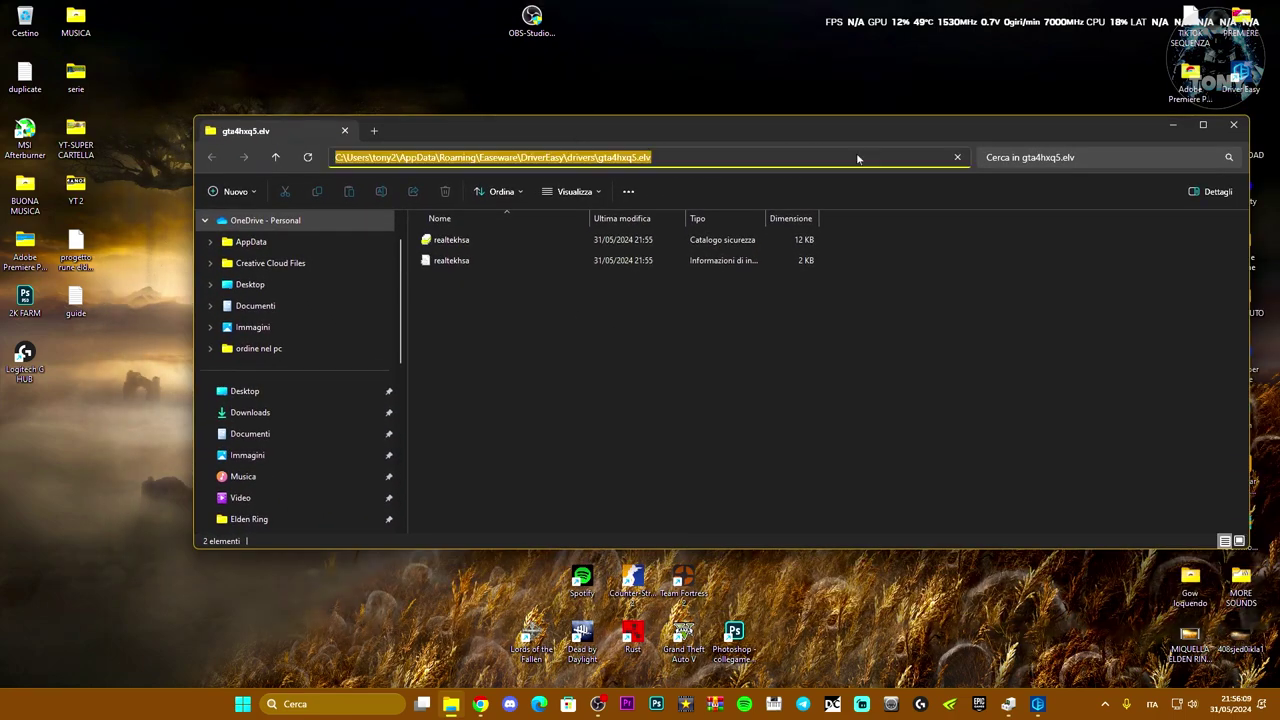
right_click(572, 159)
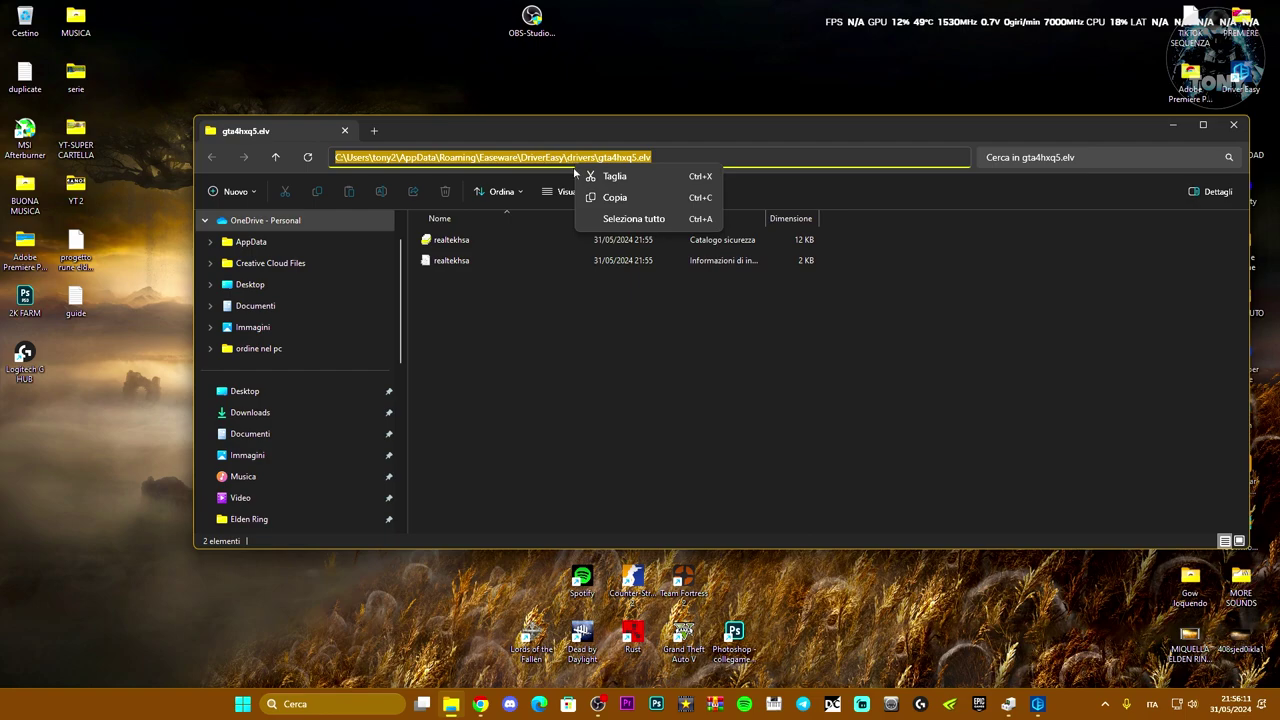
left_click(611, 197)
left_click(652, 157)
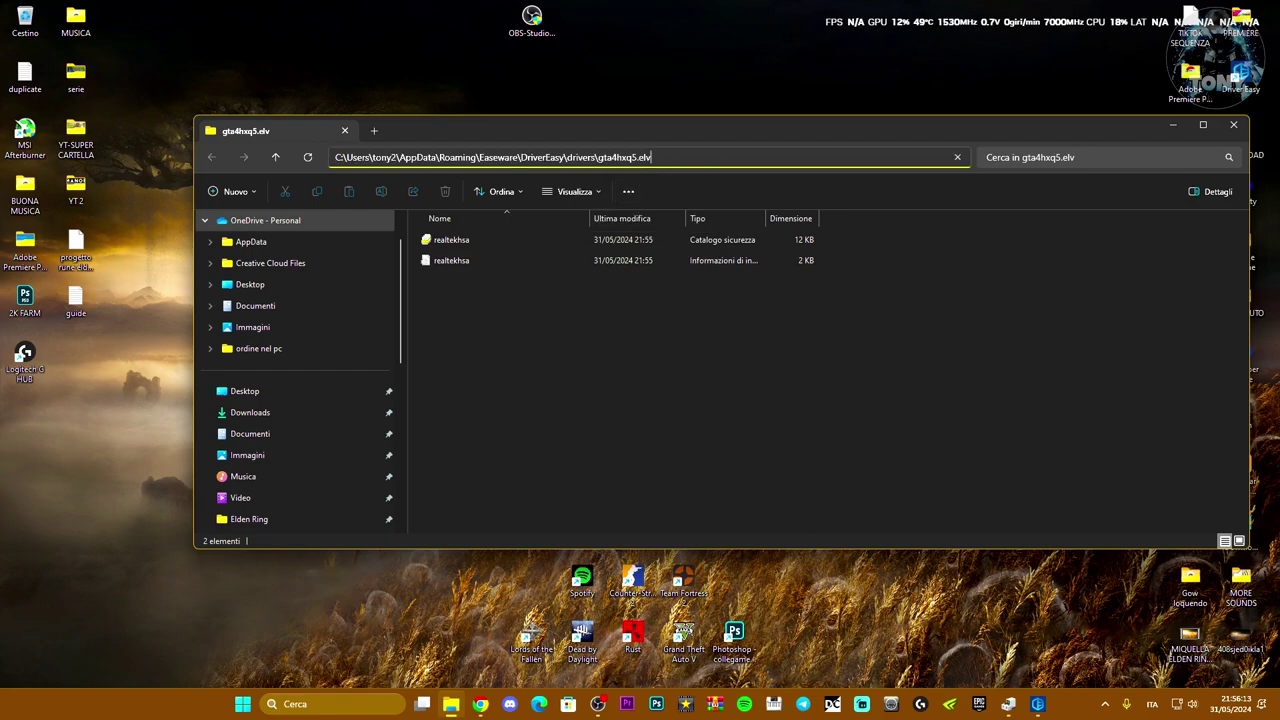
left_click(1174, 126)
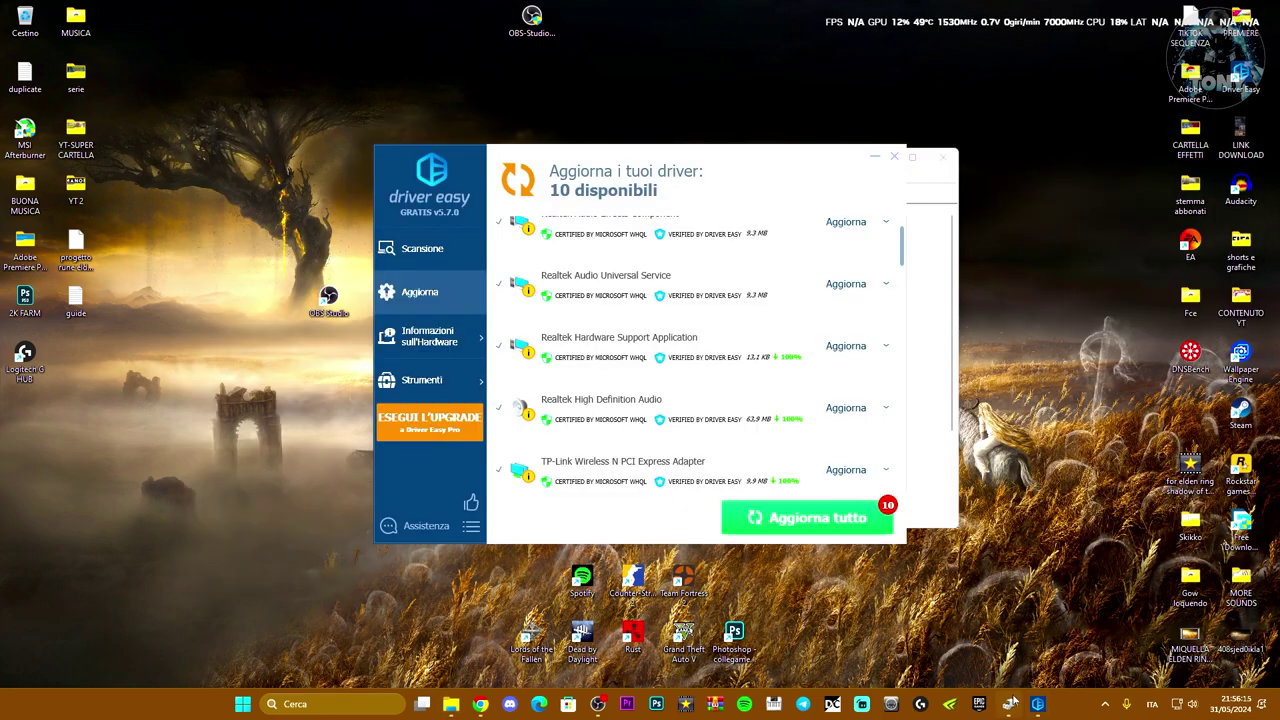
In Device Manager, set the copied folder path as the driver search location for Coda di stampa radice, then close the wizard without installing.
left_click(1008, 703)
left_click_drag(725, 167, 337, 189)
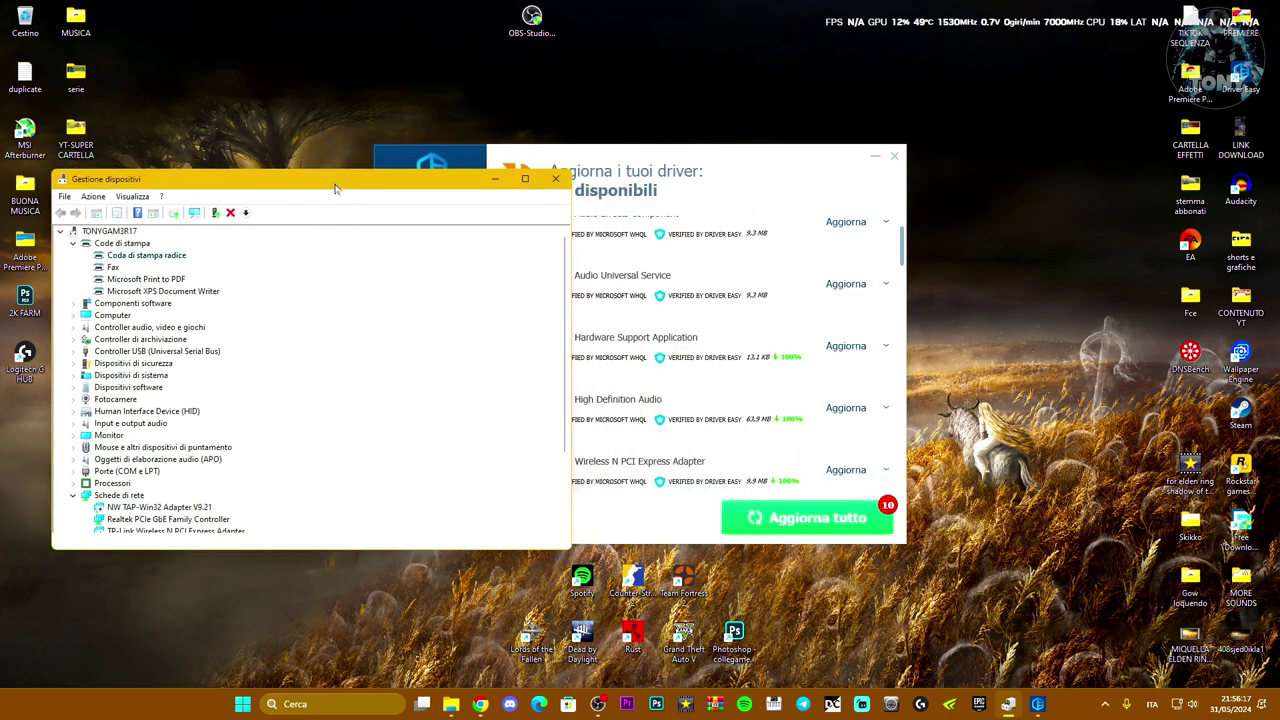
right_click(135, 260)
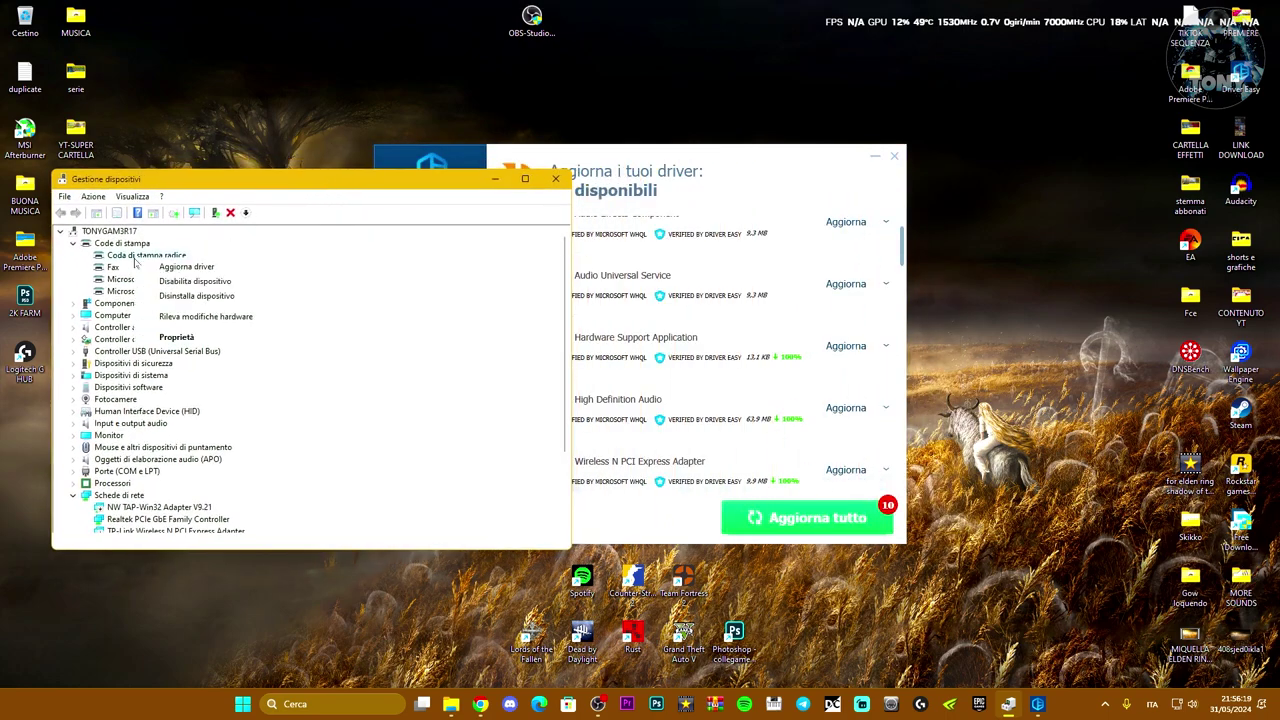
left_click(167, 265)
left_click(204, 400)
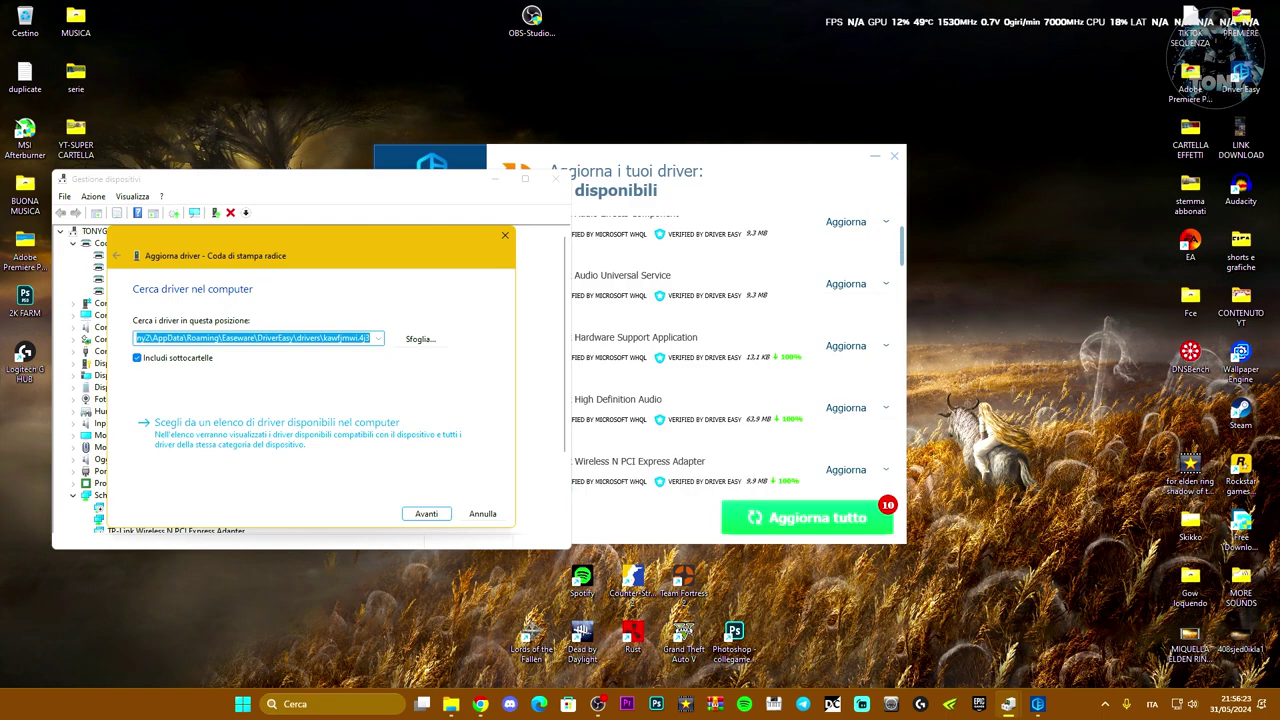
key("ctrl+v")
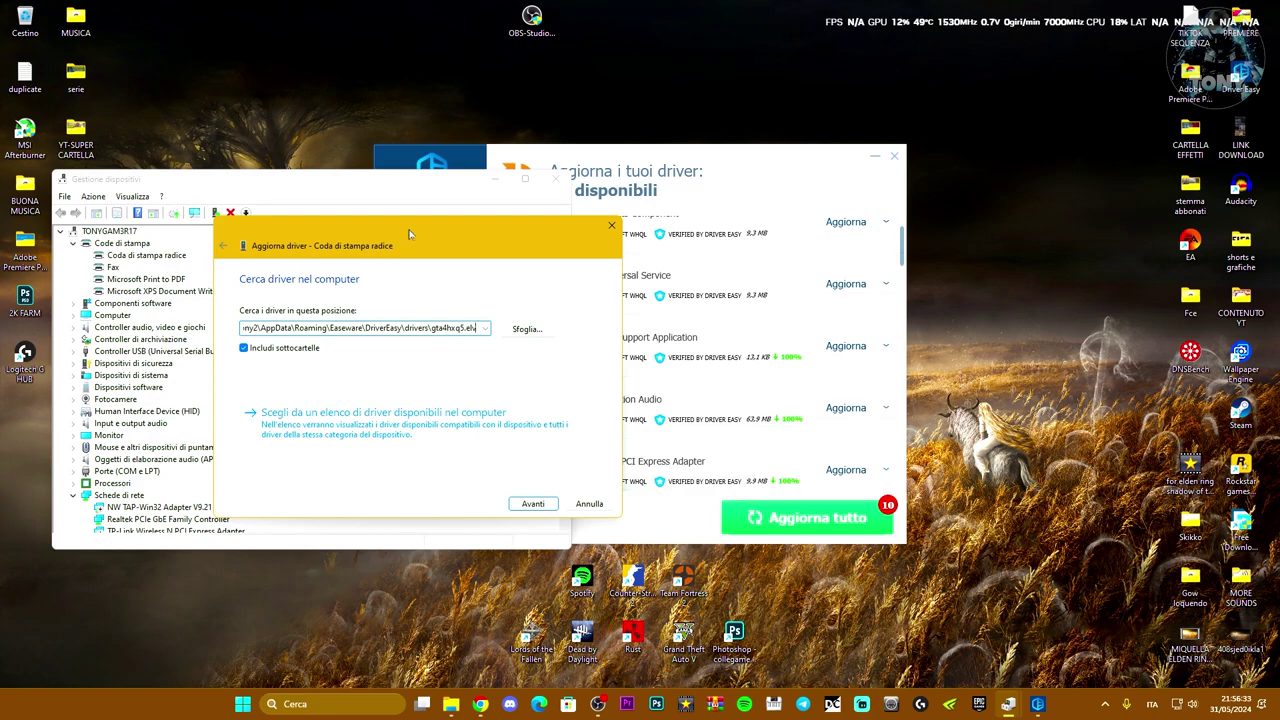
left_click(611, 226)
Move the Driver Easy and Device Manager windows apart, return to the start of the driver update list, and close Driver Easy.
left_click_drag(657, 172, 867, 149)
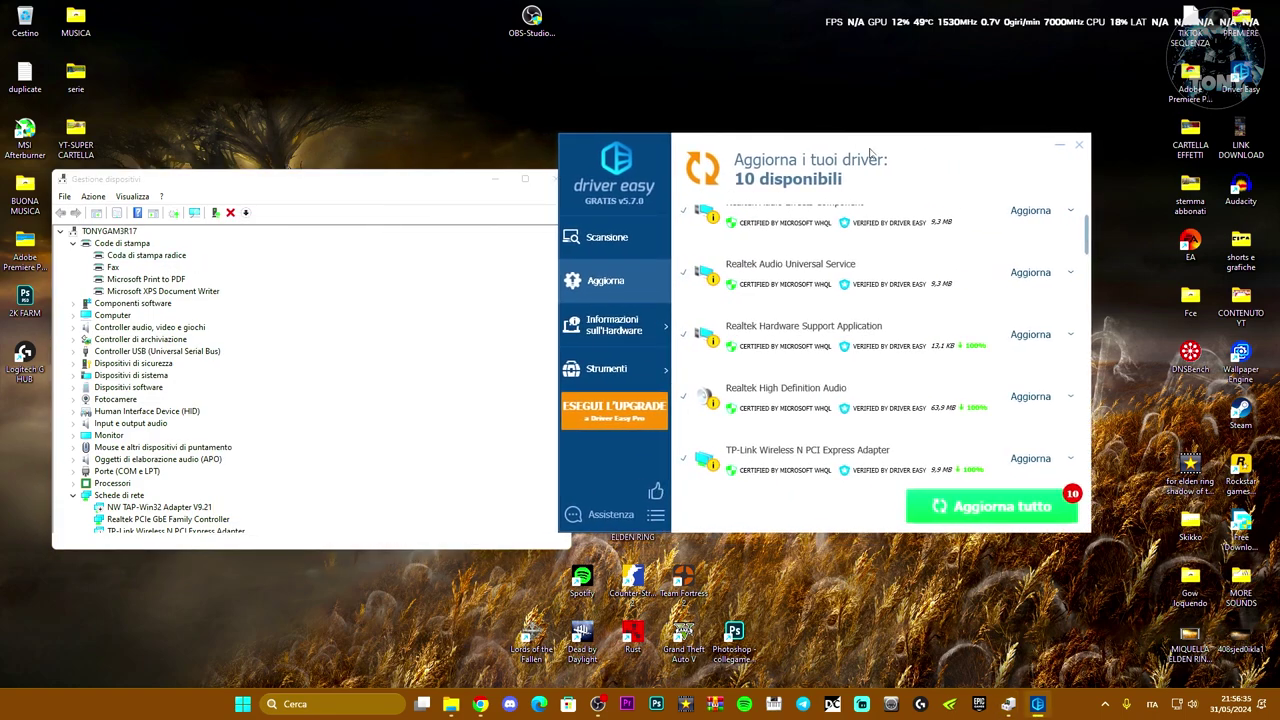
scroll(960, 355, "up", 5)
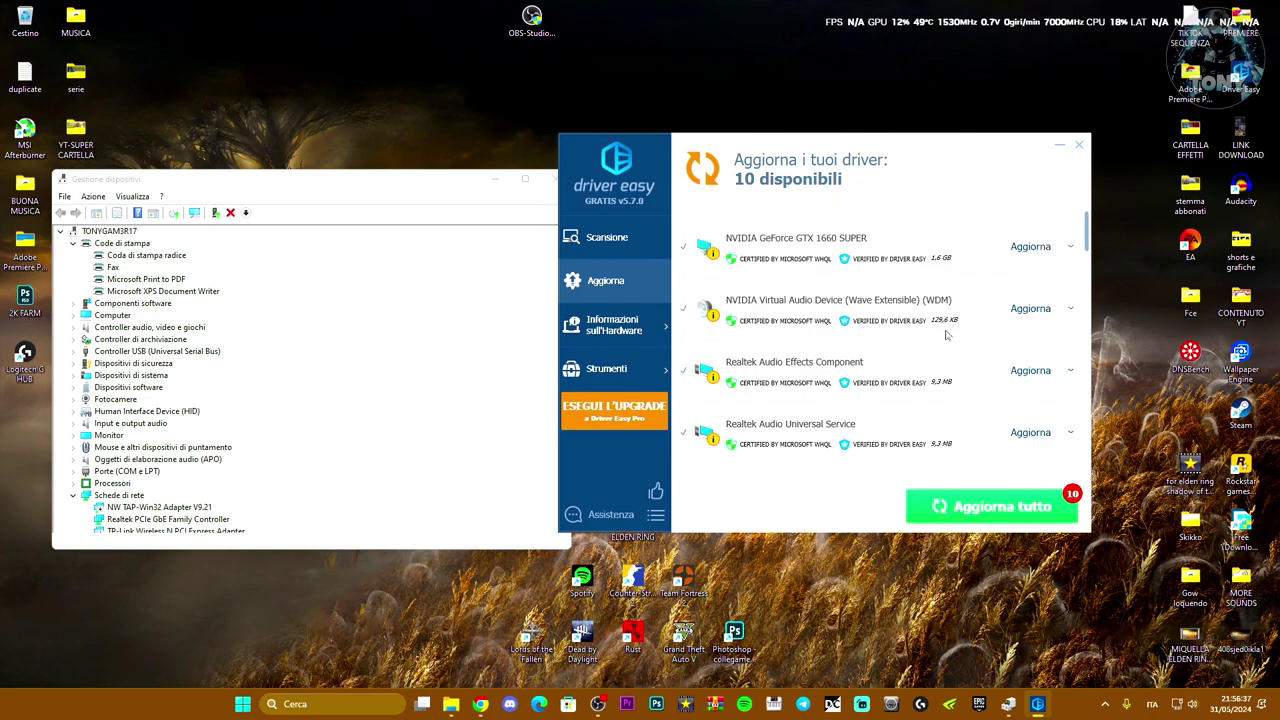
left_click_drag(284, 180, 577, 187)
left_click(1079, 146)
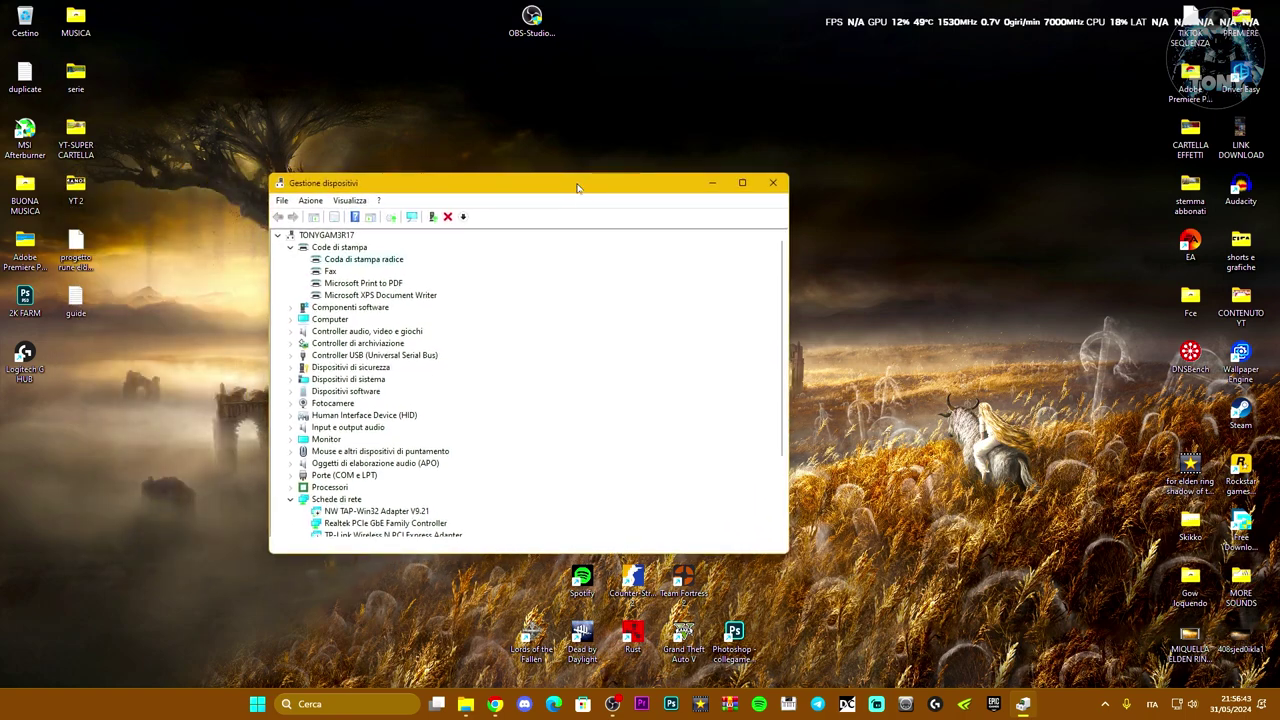
Disable the Coda di stampa radice device and accept the confirmation.
right_click(354, 259)
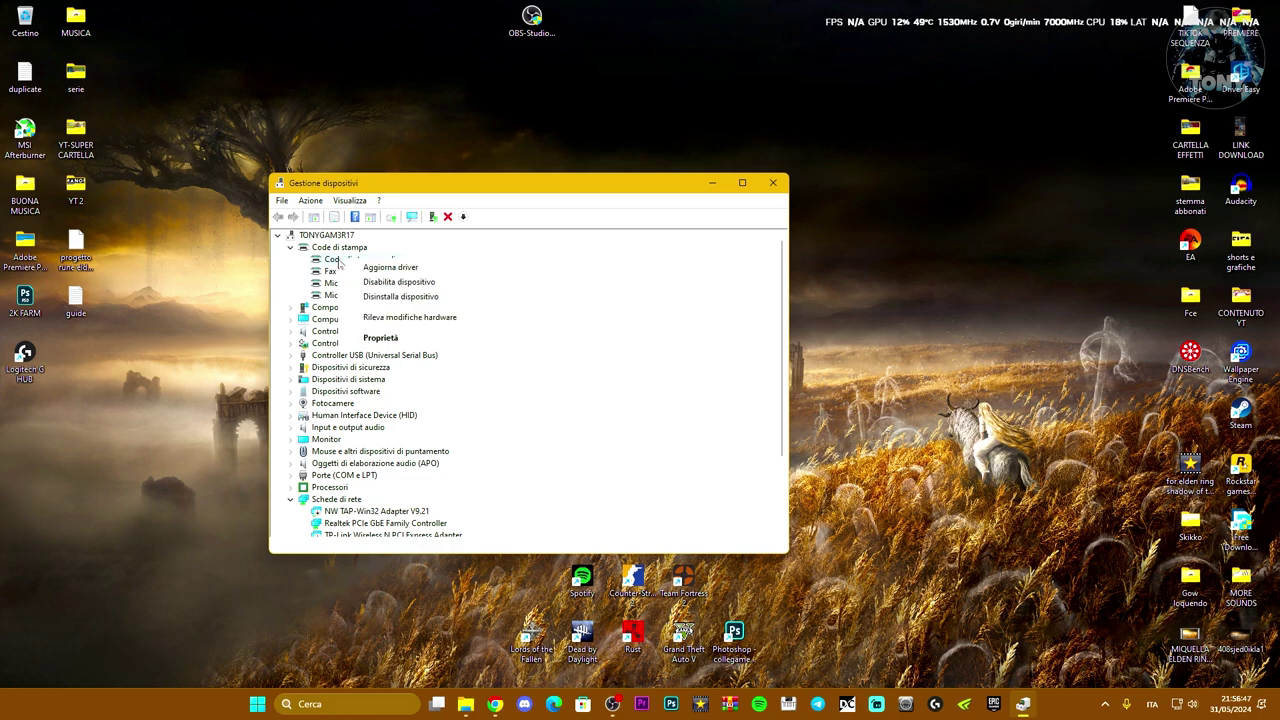
left_click(398, 282)
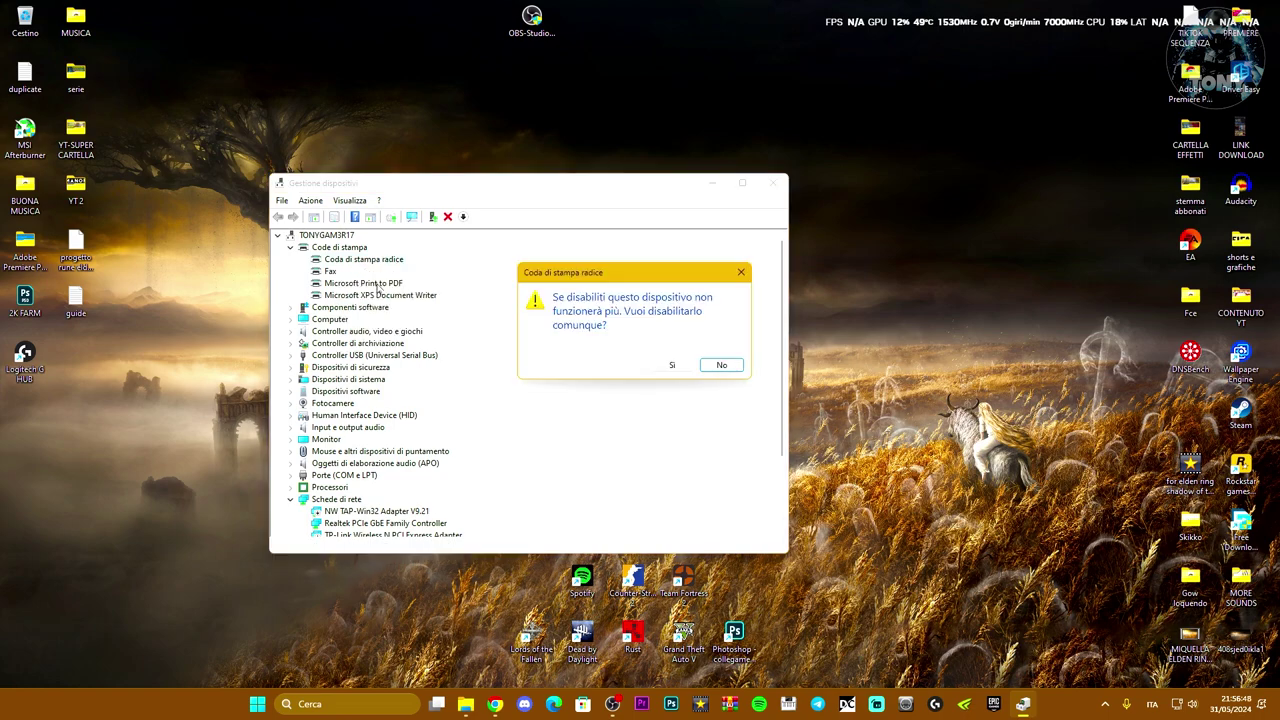
left_click(658, 364)
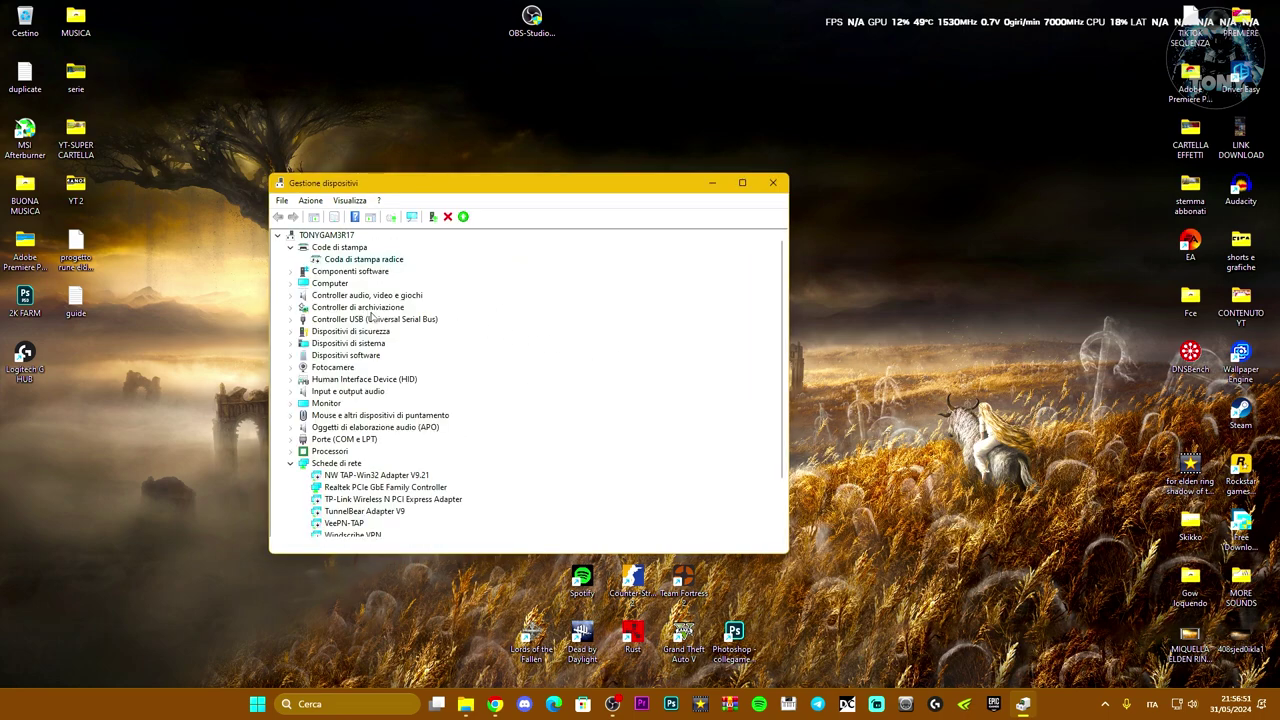
Enable the Coda di stampa radice device again and close Device Manager.
right_click(361, 260)
left_click(362, 262)
right_click(368, 262)
left_click(376, 286)
left_click(771, 187)
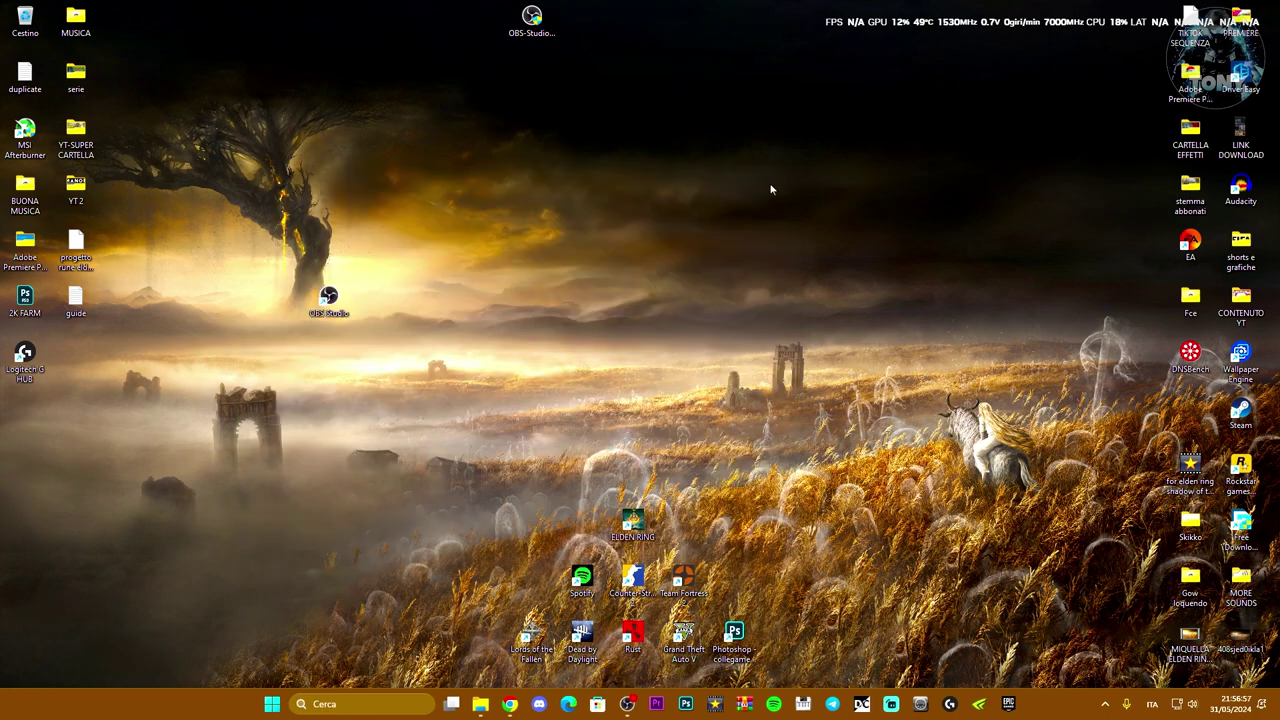